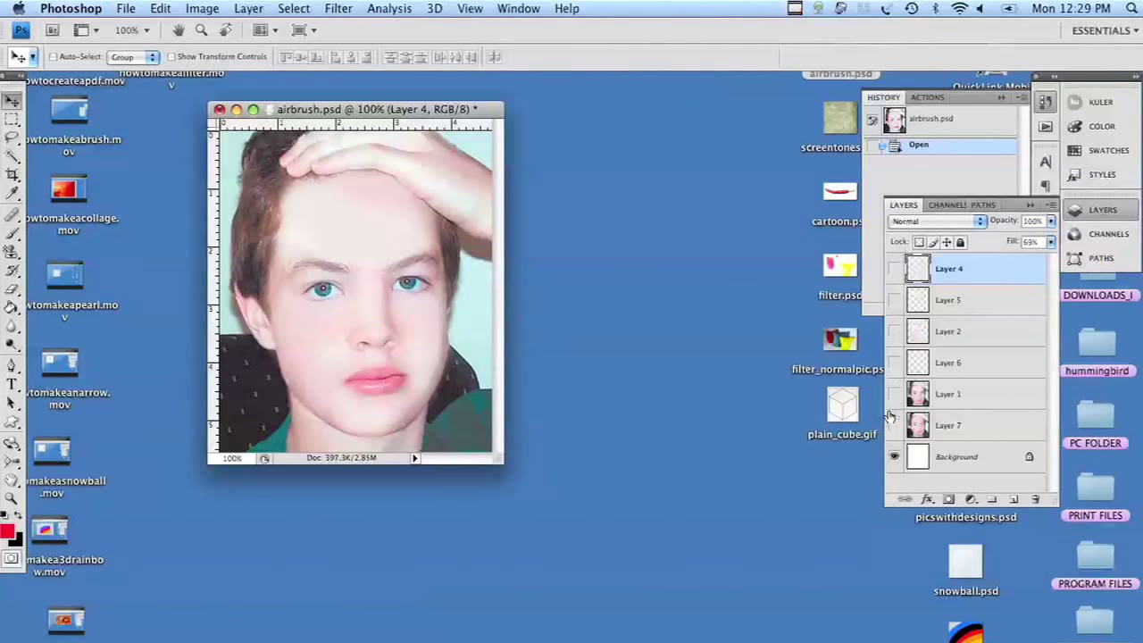
- Show Layer 7 and sample a light skin tone from the face as the foreground colour
{"action": "left_click", "coordinate": [893, 429]}
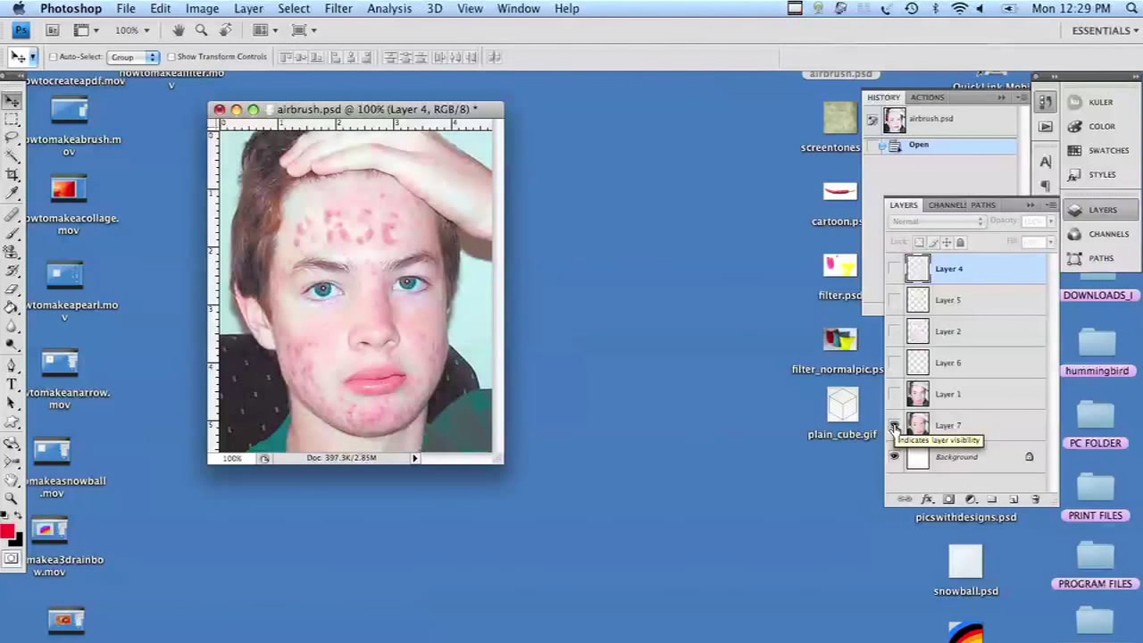
{"action": "key", "text": "super+equal"}
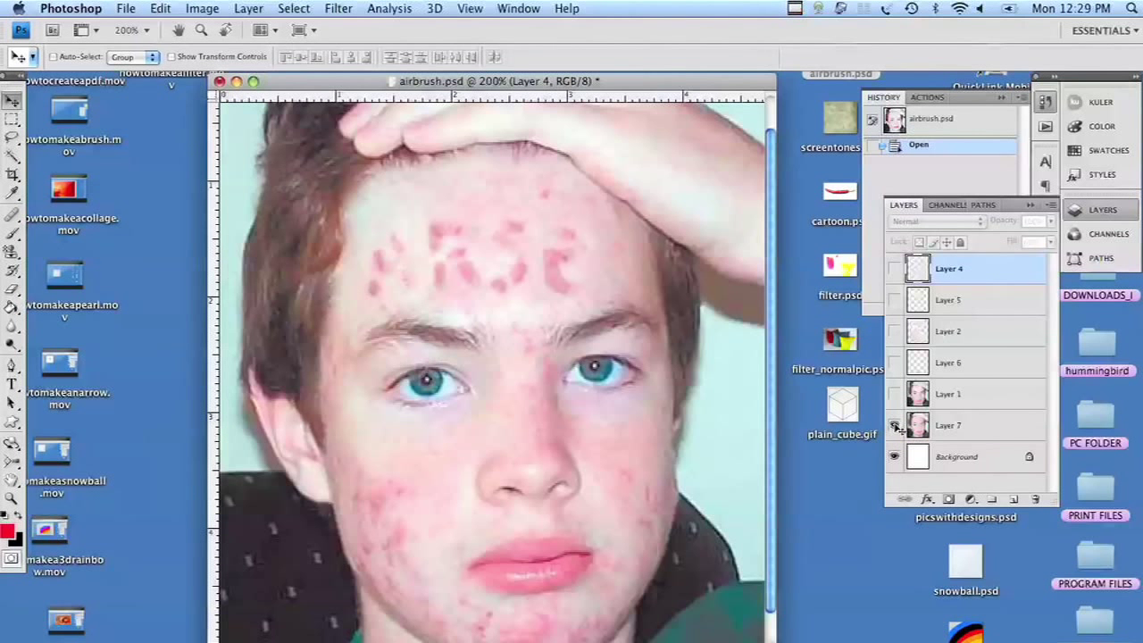
{"action": "left_click", "coordinate": [11, 215]}
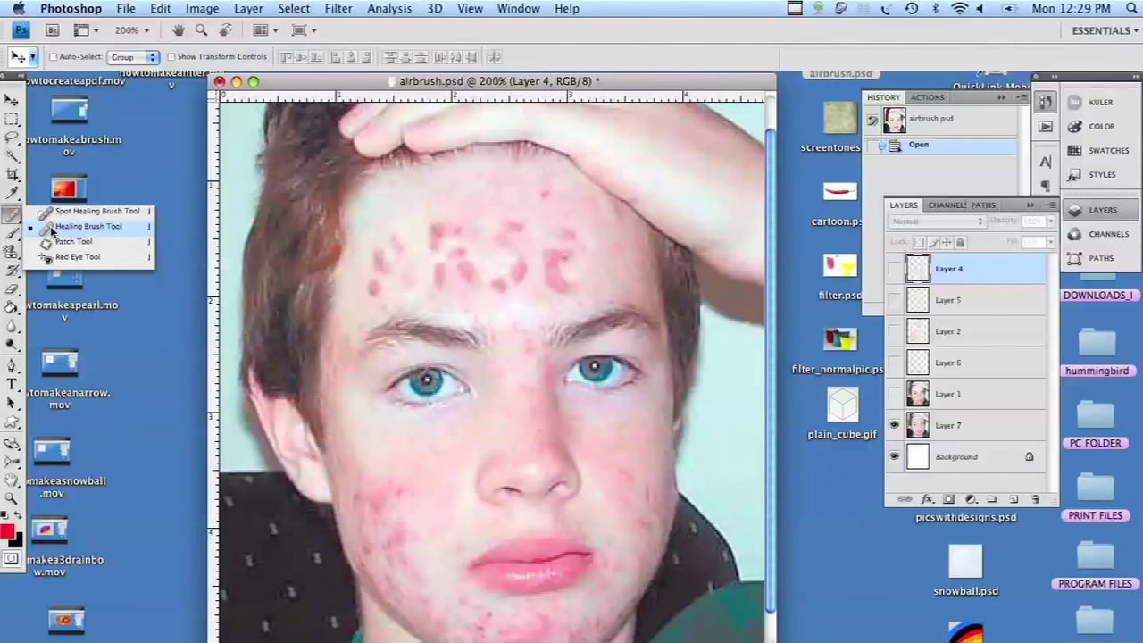
{"action": "left_click", "coordinate": [88, 226]}
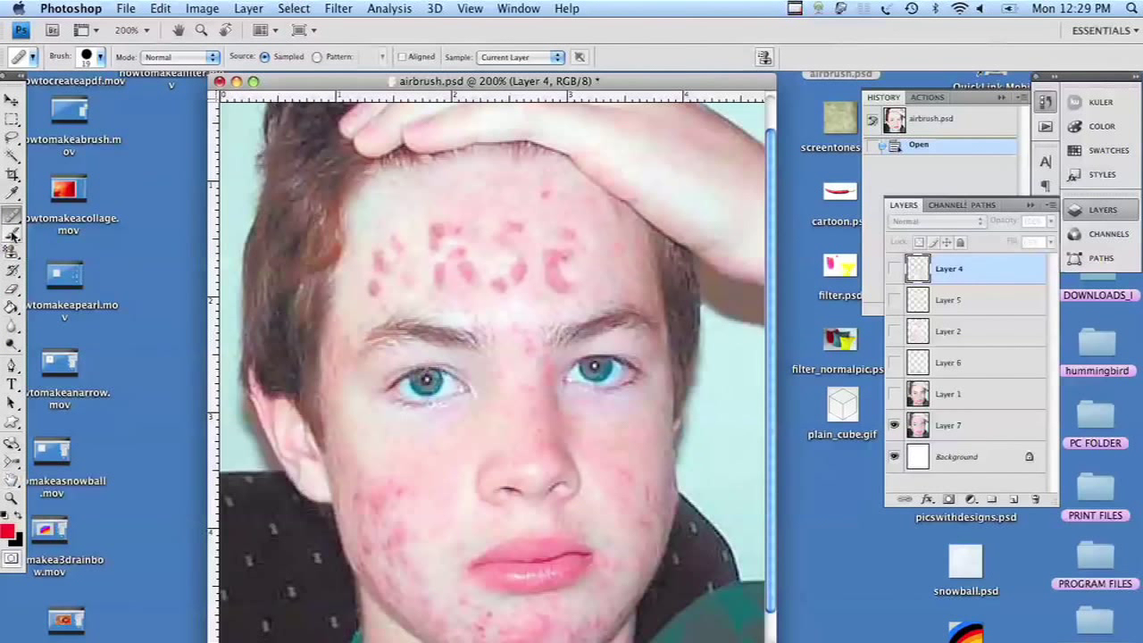
{"action": "left_click", "coordinate": [13, 192]}
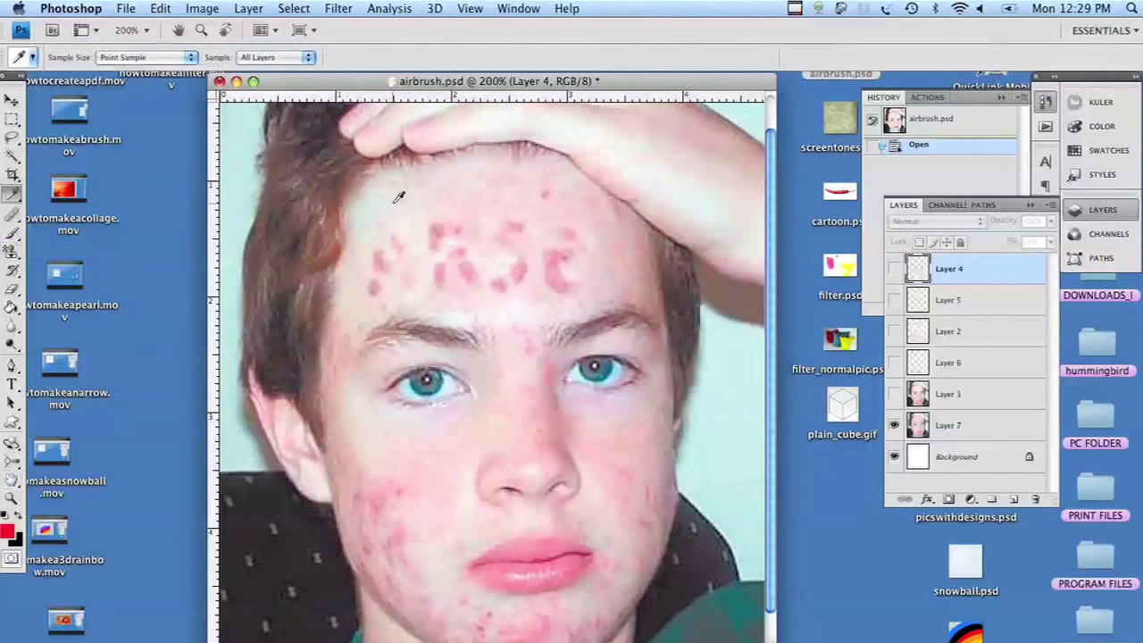
{"action": "left_click", "coordinate": [9, 216]}
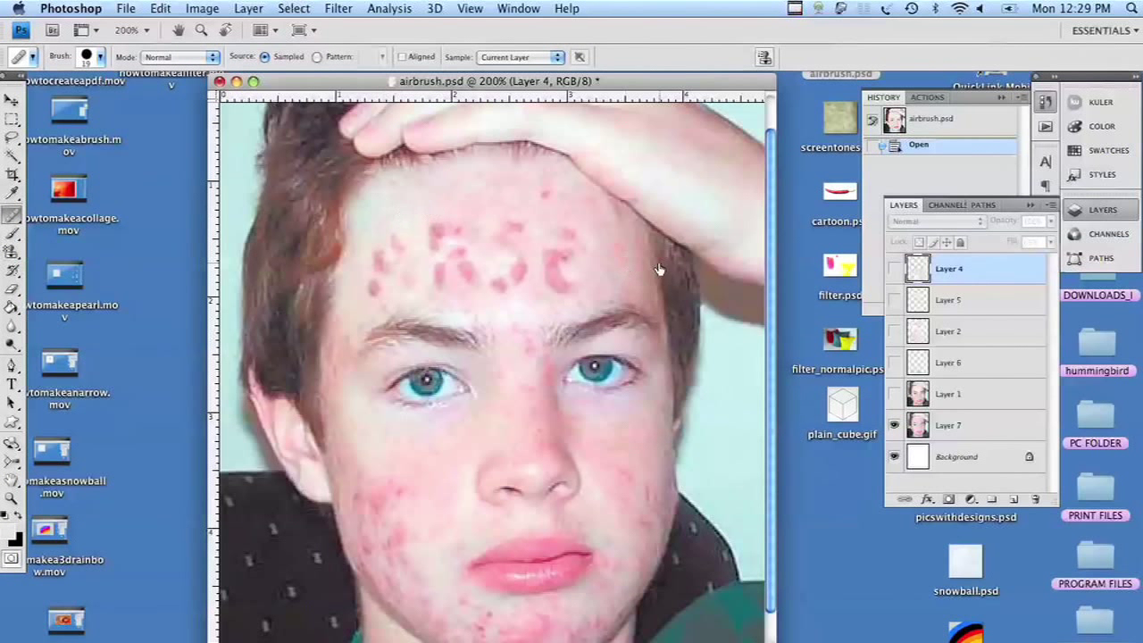
- Heal the red blemishes on the left side of the forehead on Layer 7 using the 19 px Healing Brush
{"action": "left_click", "coordinate": [982, 434]}
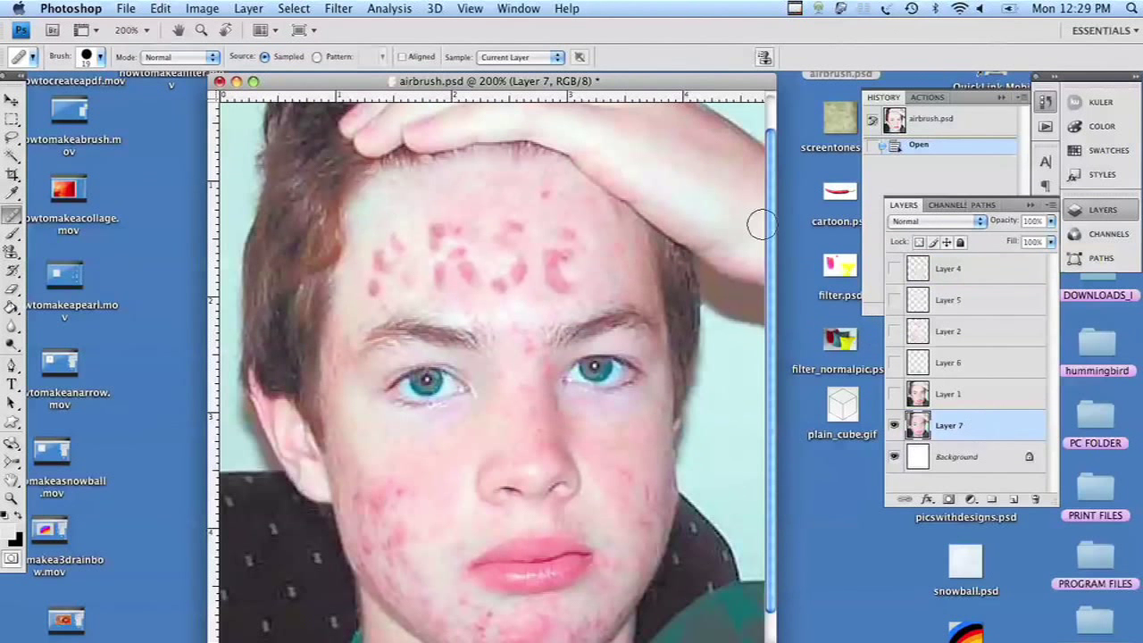
{"action": "left_click", "coordinate": [391, 236]}
{"action": "left_click", "coordinate": [390, 250]}
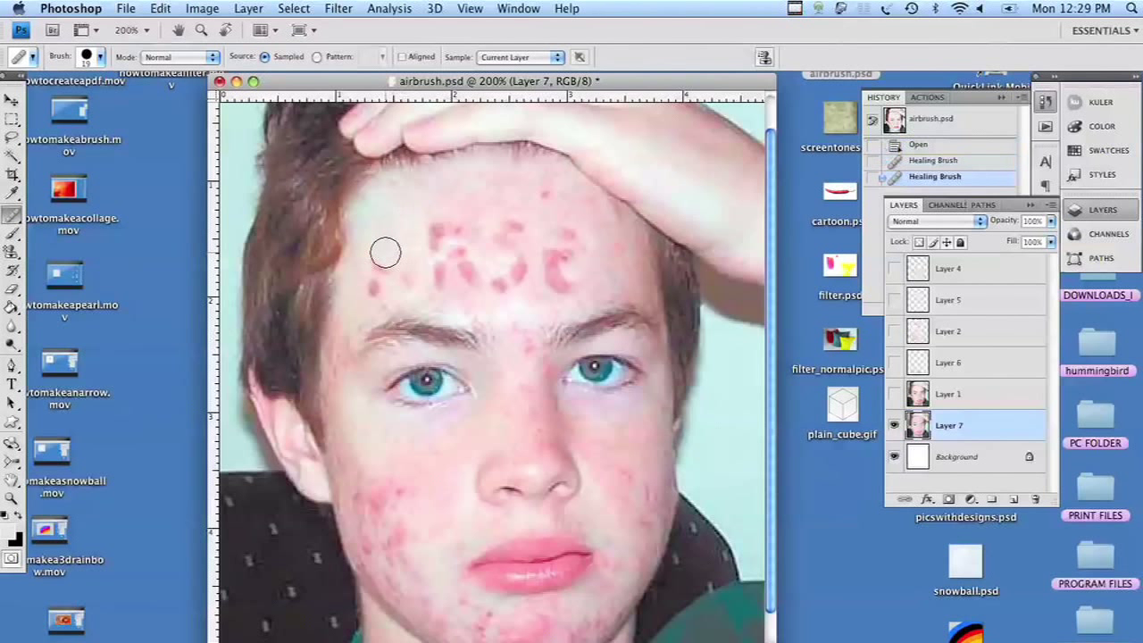
{"action": "left_click", "coordinate": [358, 295]}
{"action": "left_click", "coordinate": [358, 298]}
{"action": "left_click_drag", "start_coordinate": [380, 298], "coordinate": [389, 268]}
{"action": "left_click", "coordinate": [397, 284]}
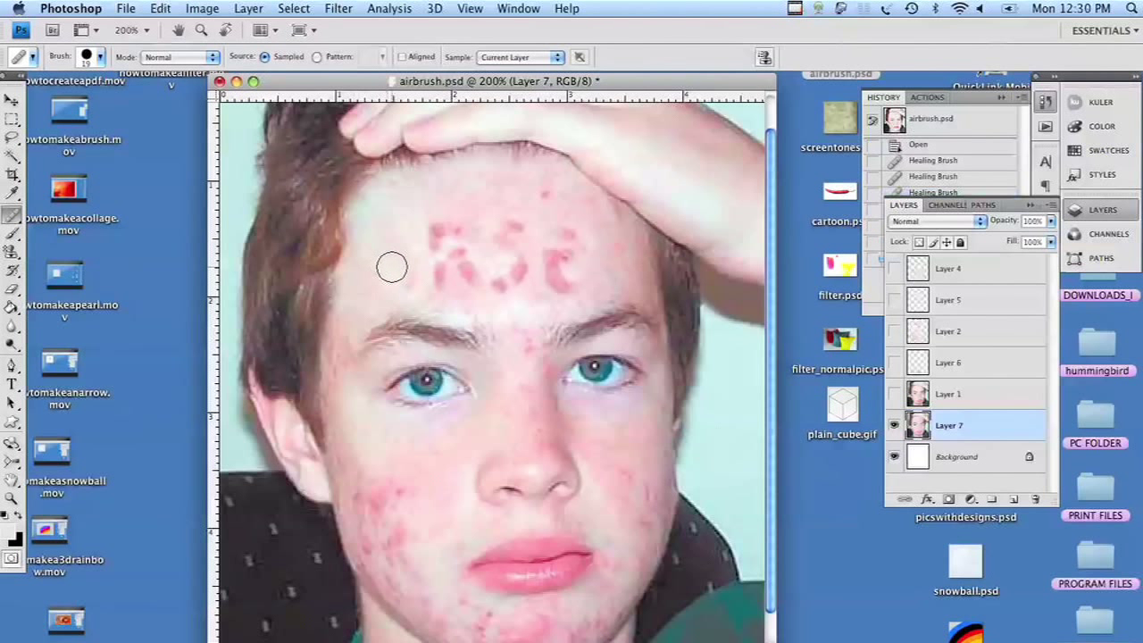
- Heal the remaining blemishes across the middle and right of the forehead, sampling clean skin nearby
{"action": "left_click", "coordinate": [407, 286]}
{"action": "mouse_move", "coordinate": [426, 217]}
{"action": "left_mouse_down"}
{"action": "mouse_move", "coordinate": [429, 270]}
{"action": "mouse_move", "coordinate": [454, 288]}
{"action": "mouse_move", "coordinate": [441, 238]}
{"action": "mouse_move", "coordinate": [461, 234]}
{"action": "mouse_move", "coordinate": [453, 220]}
{"action": "mouse_move", "coordinate": [472, 199]}
{"action": "left_mouse_up"}
{"action": "left_click", "coordinate": [501, 278]}
{"action": "left_click", "coordinate": [464, 232], "text": "alt"}
{"action": "mouse_move", "coordinate": [501, 278]}
{"action": "left_mouse_down"}
{"action": "mouse_move", "coordinate": [552, 257]}
{"action": "mouse_move", "coordinate": [537, 199]}
{"action": "left_mouse_up"}
{"action": "left_click_drag", "start_coordinate": [558, 240], "coordinate": [546, 261]}
{"action": "left_click", "coordinate": [456, 260], "text": "alt"}
{"action": "mouse_move", "coordinate": [528, 282]}
{"action": "left_mouse_down"}
{"action": "mouse_move", "coordinate": [583, 262]}
{"action": "mouse_move", "coordinate": [612, 273]}
{"action": "left_mouse_up"}
{"action": "left_click", "coordinate": [559, 238], "text": "alt"}
{"action": "left_click_drag", "start_coordinate": [571, 203], "coordinate": [578, 213]}
{"action": "left_click_drag", "start_coordinate": [639, 275], "coordinate": [642, 291]}
{"action": "mouse_move", "coordinate": [614, 225]}
{"action": "left_mouse_down"}
{"action": "mouse_move", "coordinate": [592, 265]}
{"action": "mouse_move", "coordinate": [467, 239]}
{"action": "mouse_move", "coordinate": [517, 189]}
{"action": "mouse_move", "coordinate": [611, 221]}
{"action": "left_mouse_up"}
{"action": "left_click", "coordinate": [467, 239], "text": "alt"}
- Heal the blemishes on the nose, left cheek, jaw and chin with the Healing Brush, sampling clean skin nearby
{"action": "left_click", "coordinate": [499, 440], "text": "alt"}
{"action": "left_click_drag", "start_coordinate": [535, 440], "coordinate": [526, 342]}
{"action": "left_click", "coordinate": [433, 473], "text": "alt"}
{"action": "mouse_move", "coordinate": [433, 445]}
{"action": "left_mouse_down"}
{"action": "mouse_move", "coordinate": [458, 432]}
{"action": "mouse_move", "coordinate": [400, 478]}
{"action": "left_mouse_up"}
{"action": "left_click_drag", "start_coordinate": [381, 505], "coordinate": [362, 448]}
{"action": "left_click", "coordinate": [435, 533], "text": "alt"}
{"action": "left_click_drag", "start_coordinate": [389, 544], "coordinate": [405, 520]}
{"action": "mouse_move", "coordinate": [385, 576]}
{"action": "left_mouse_down"}
{"action": "mouse_move", "coordinate": [448, 634]}
{"action": "mouse_move", "coordinate": [617, 474]}
{"action": "mouse_move", "coordinate": [642, 541]}
{"action": "mouse_move", "coordinate": [506, 636]}
{"action": "left_mouse_up"}
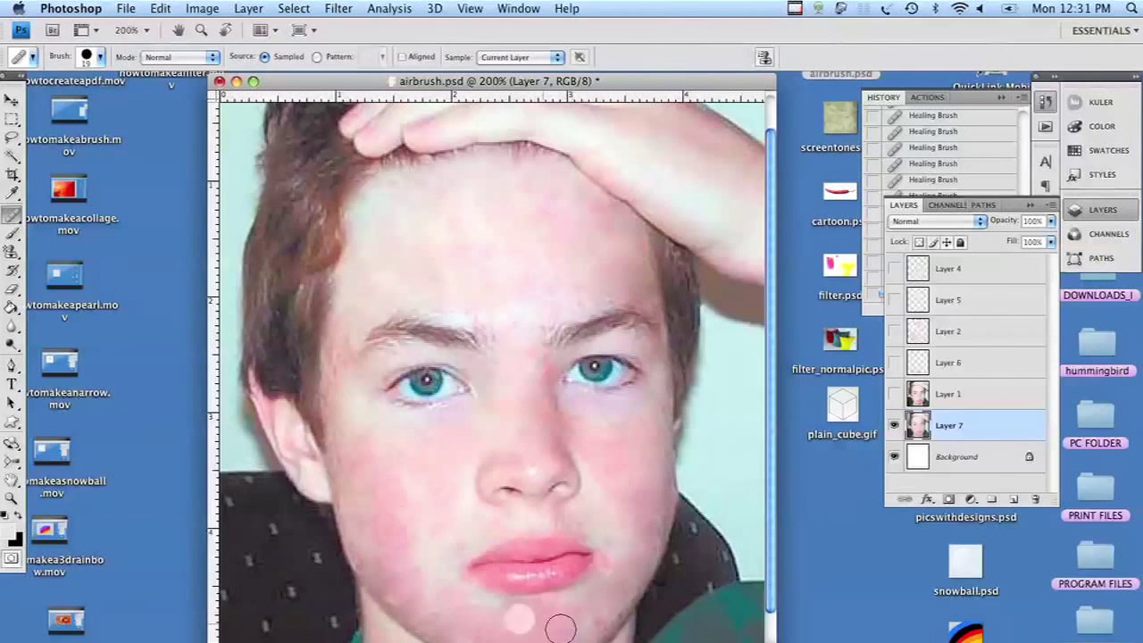
{"action": "scroll", "coordinate": [549, 614], "scroll_direction": "down", "scroll_amount": 3}
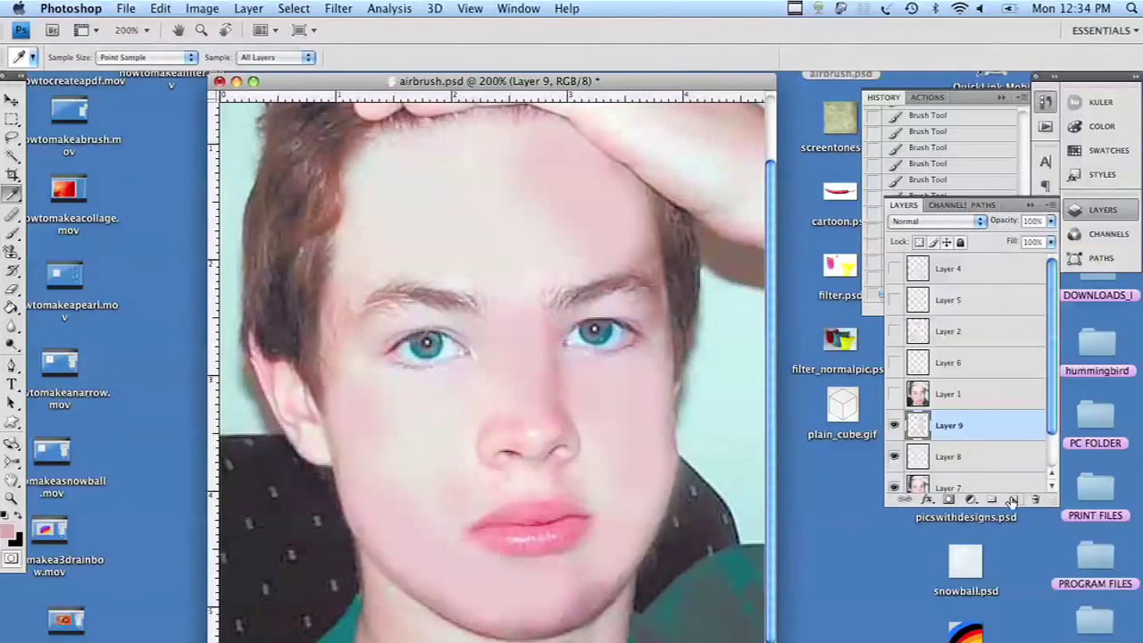
- Add a new layer above Layer 7 and paint the light skin tone over the forehead and cheeks with a soft 65 px brush
{"action": "left_click", "coordinate": [99, 56]}
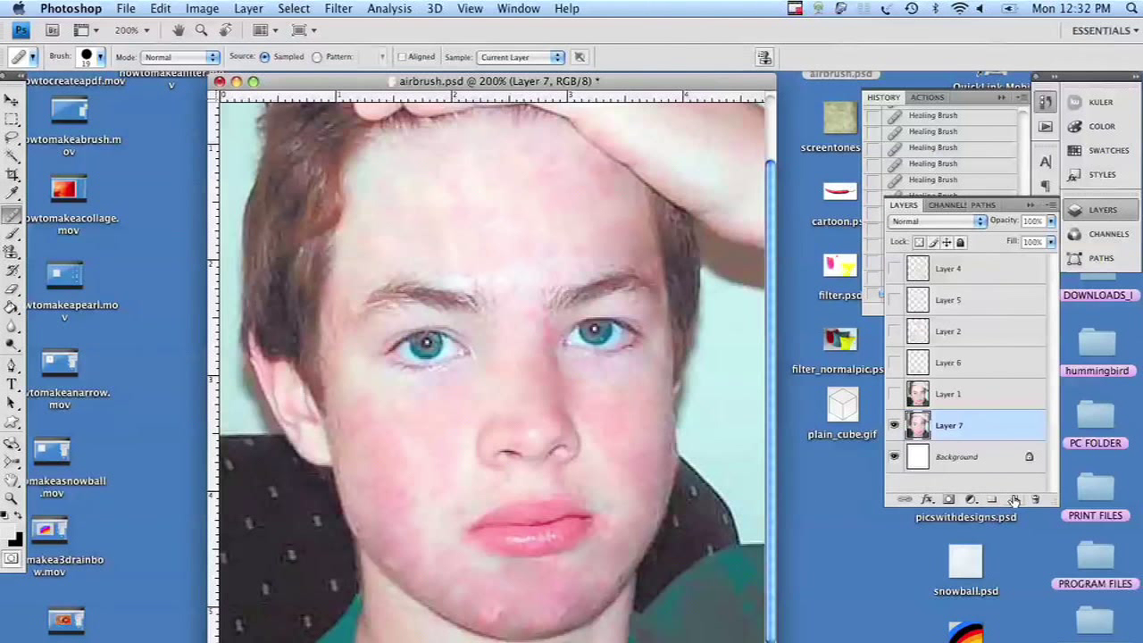
{"action": "left_click", "coordinate": [1014, 500]}
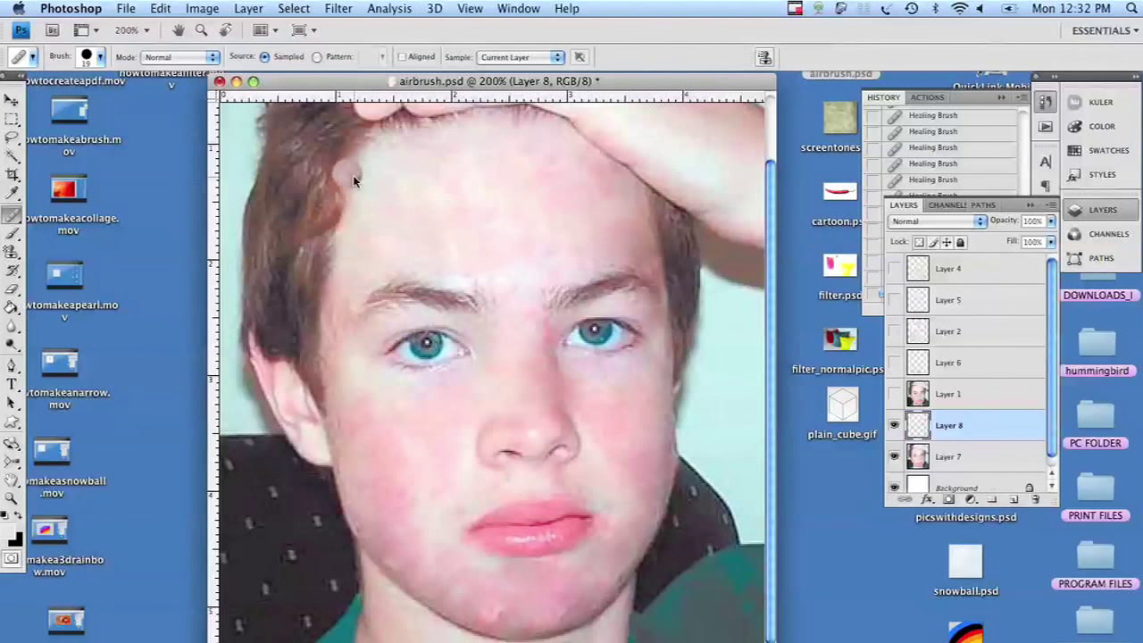
{"action": "left_click", "coordinate": [9, 235]}
{"action": "left_click", "coordinate": [101, 56]}
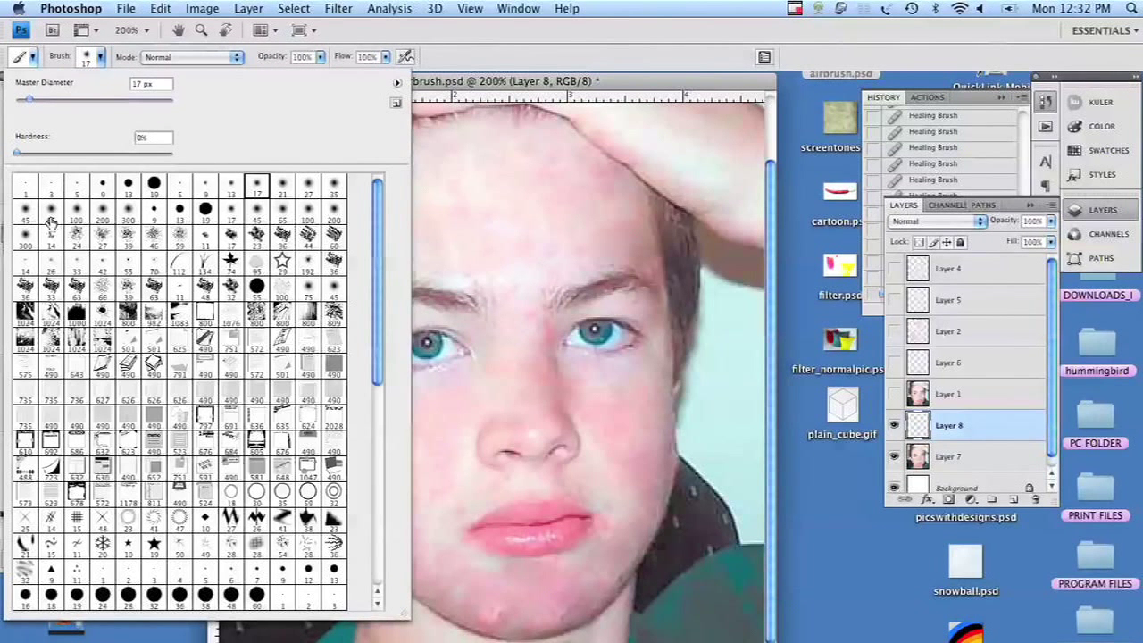
{"action": "double_click", "coordinate": [50, 219]}
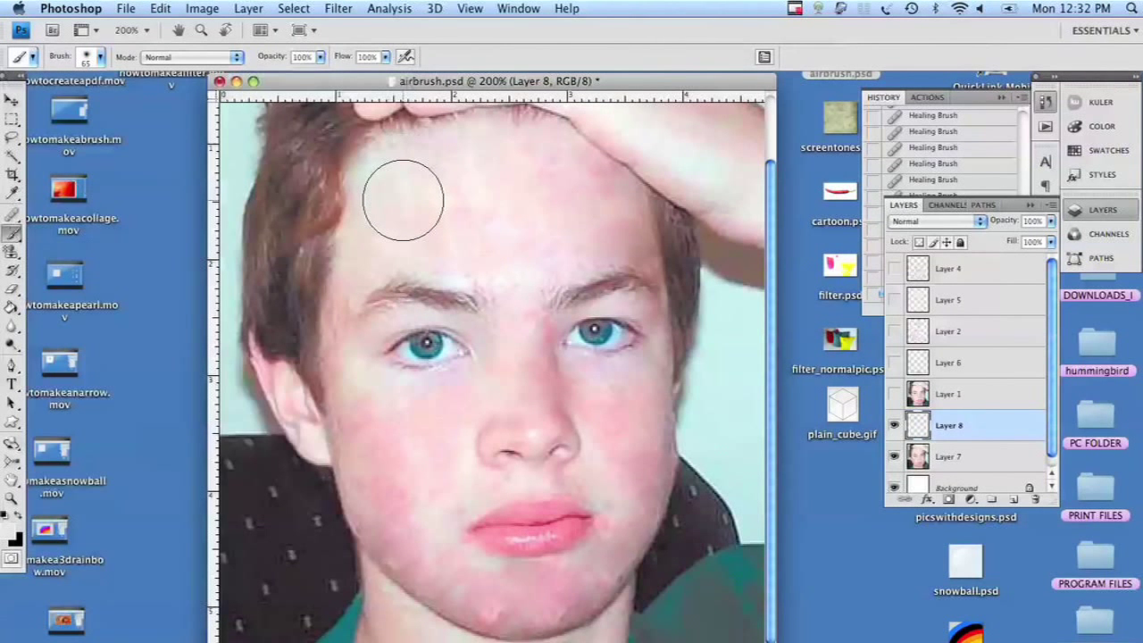
{"action": "mouse_move", "coordinate": [403, 200]}
{"action": "left_mouse_down"}
{"action": "mouse_move", "coordinate": [440, 175]}
{"action": "mouse_move", "coordinate": [473, 235]}
{"action": "mouse_move", "coordinate": [525, 182]}
{"action": "left_mouse_up"}
{"action": "left_click_drag", "start_coordinate": [404, 240], "coordinate": [509, 201]}
{"action": "mouse_move", "coordinate": [419, 416]}
{"action": "left_mouse_down"}
{"action": "mouse_move", "coordinate": [427, 465]}
{"action": "mouse_move", "coordinate": [396, 472]}
{"action": "mouse_move", "coordinate": [628, 474]}
{"action": "mouse_move", "coordinate": [492, 170]}
{"action": "left_mouse_up"}
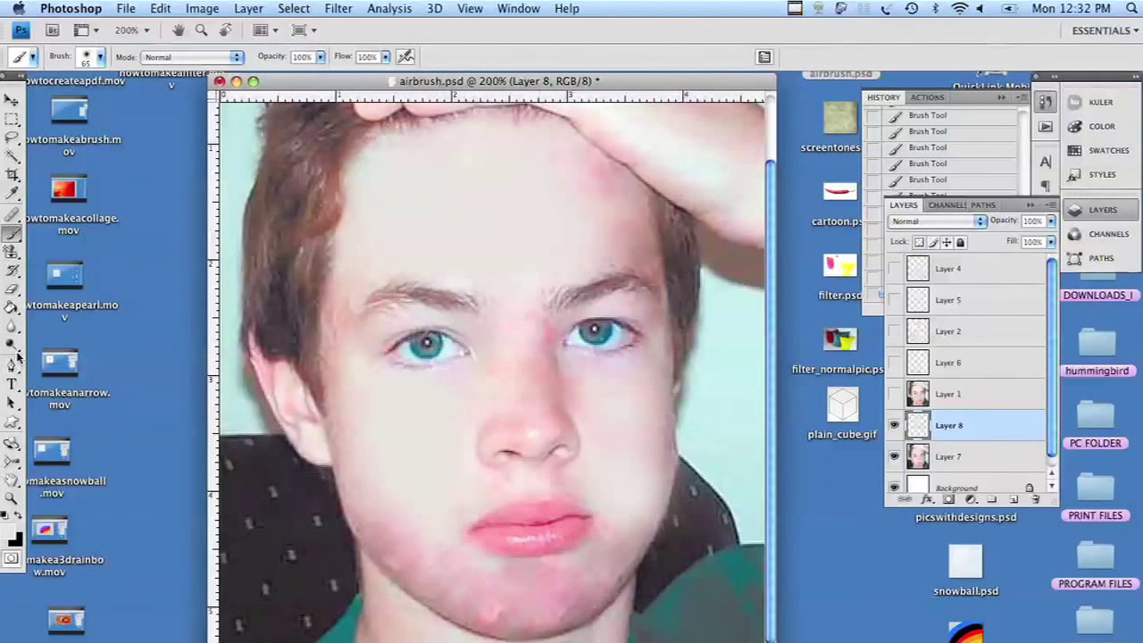
- Sample a pinker skin tone and paint it over the right side of the forehead on a new layer with a soft 44 px brush
{"action": "left_click", "coordinate": [10, 193]}
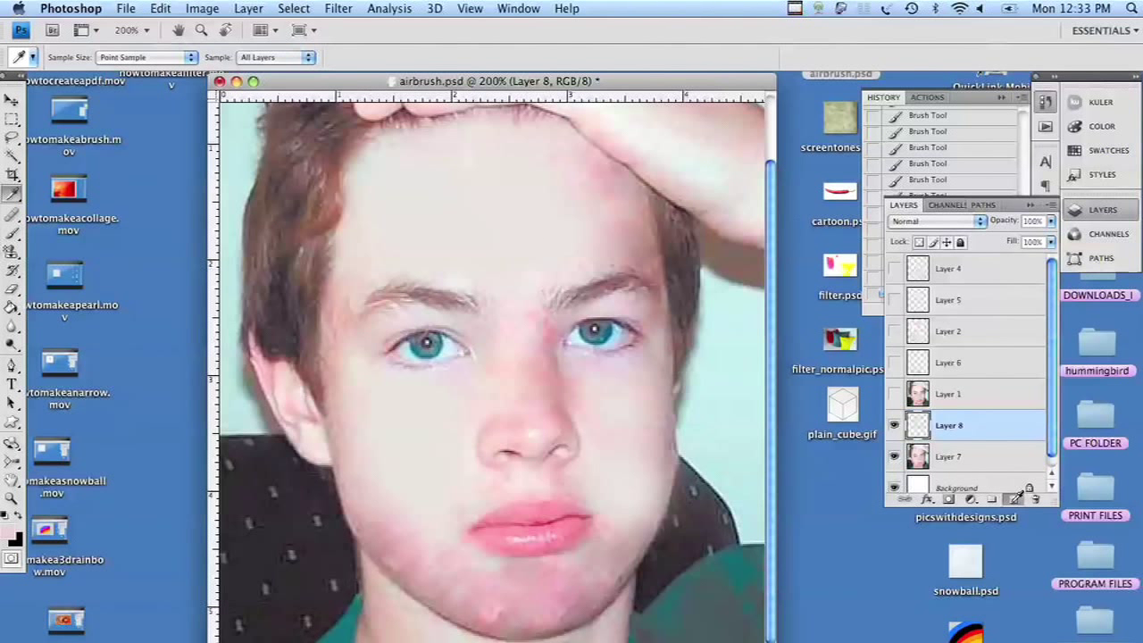
{"action": "left_click", "coordinate": [1015, 499]}
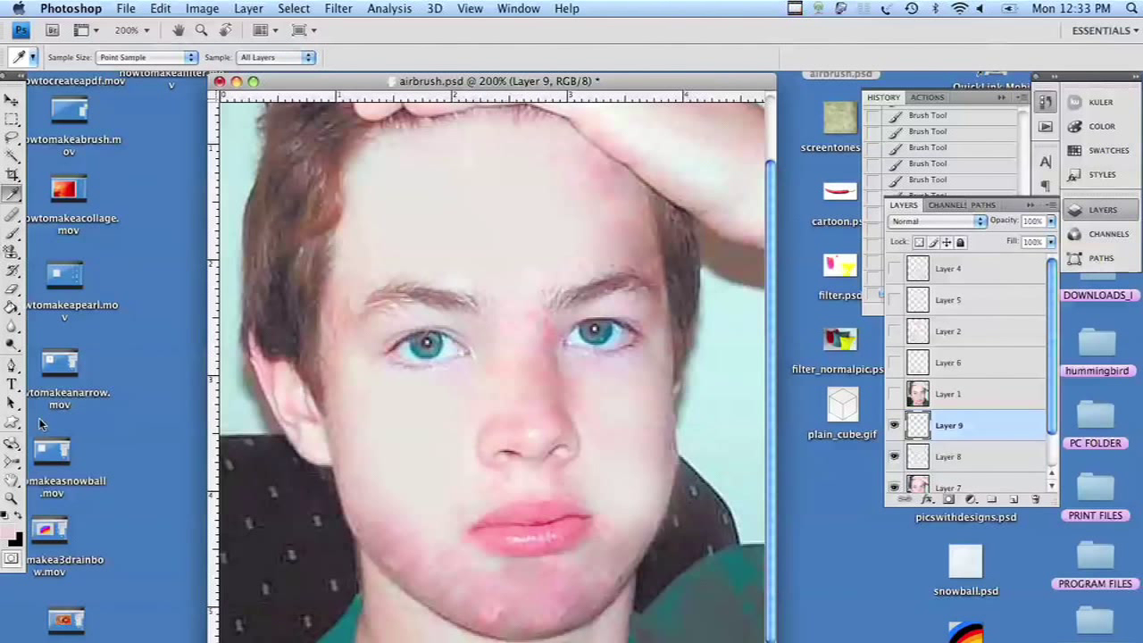
{"action": "left_click", "coordinate": [11, 217]}
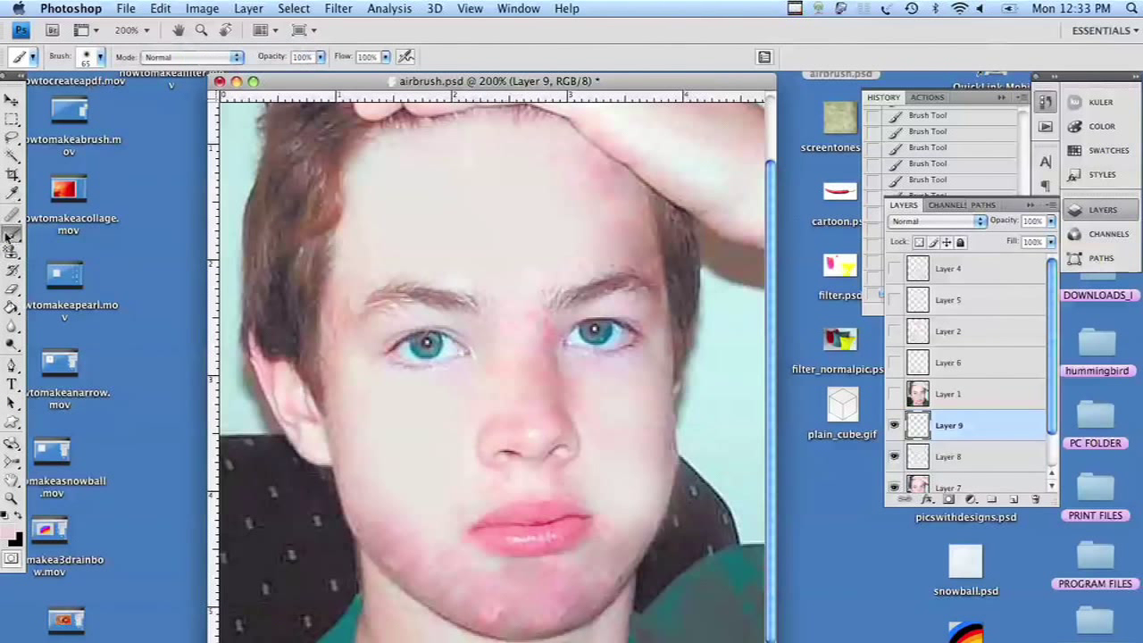
{"action": "left_click", "coordinate": [100, 57]}
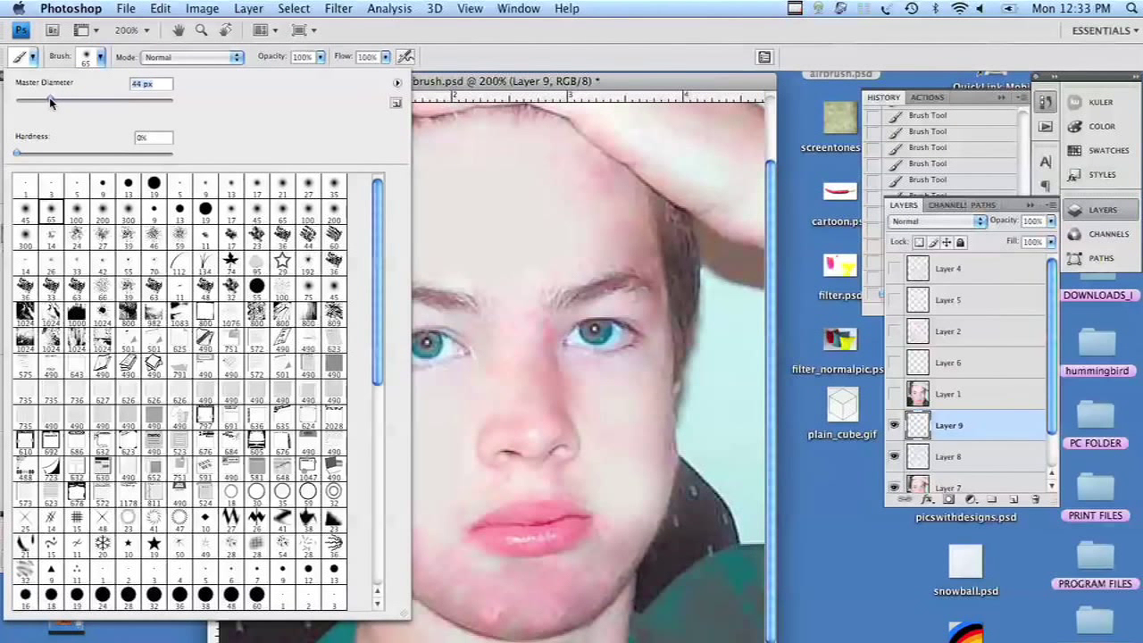
{"action": "left_click", "coordinate": [585, 195]}
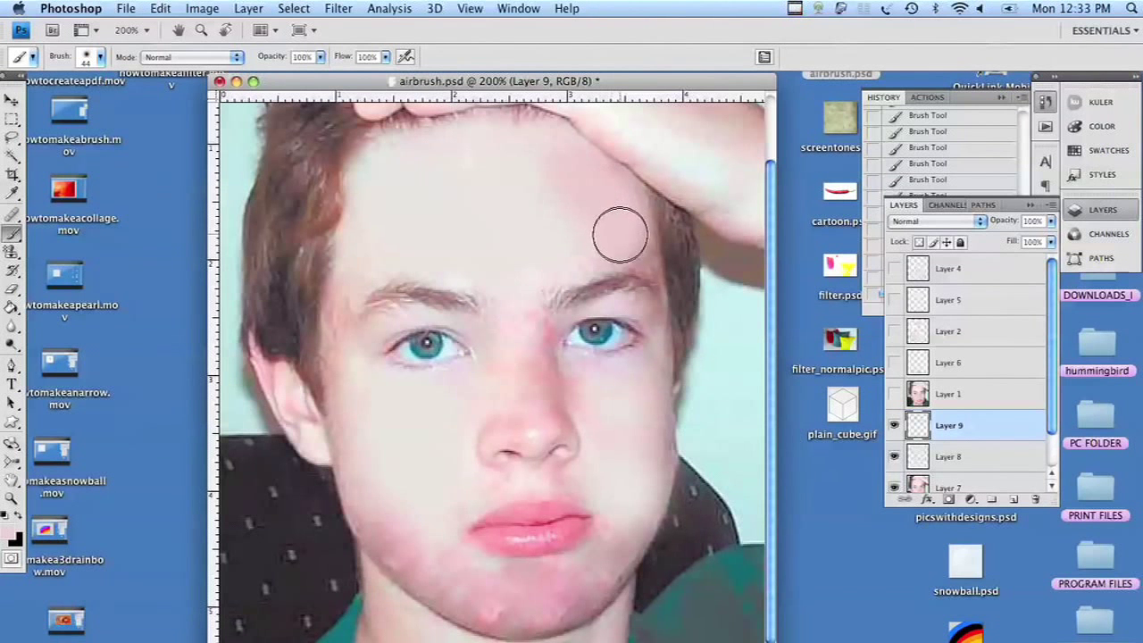
{"action": "mouse_move", "coordinate": [603, 248]}
{"action": "left_mouse_down"}
{"action": "mouse_move", "coordinate": [581, 214]}
{"action": "mouse_move", "coordinate": [530, 170]}
{"action": "left_mouse_up"}
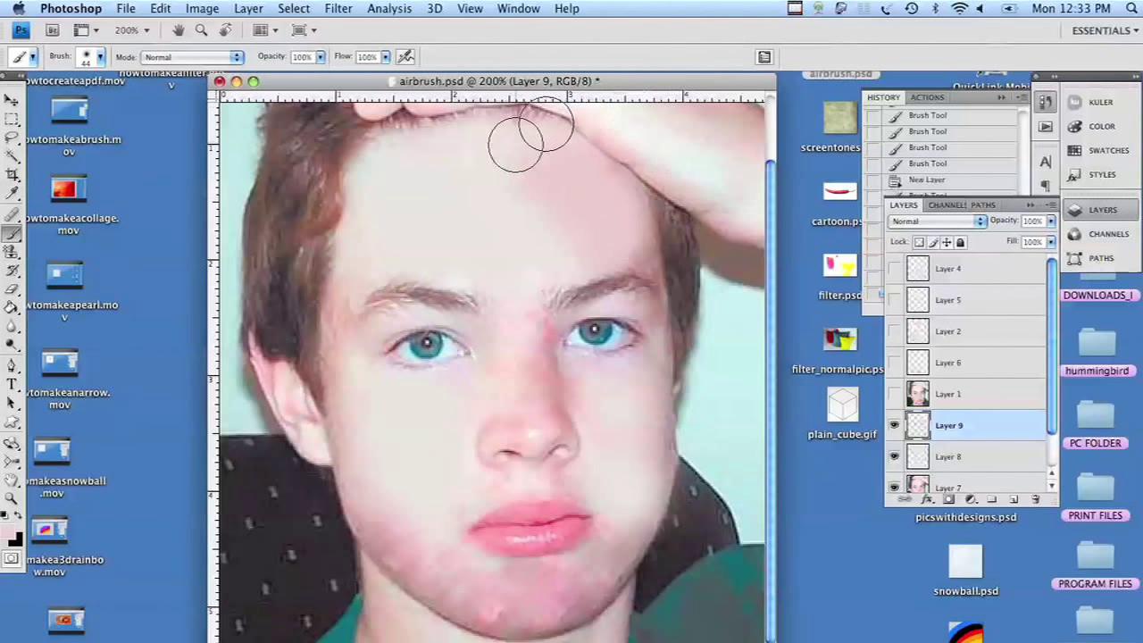
- Paint the pink skin tone over both cheeks, the jaw, the chin and the nose bridge on Layer 9
{"action": "mouse_move", "coordinate": [389, 514]}
{"action": "left_mouse_down"}
{"action": "mouse_move", "coordinate": [372, 487]}
{"action": "mouse_move", "coordinate": [372, 441]}
{"action": "left_mouse_up"}
{"action": "left_click_drag", "start_coordinate": [354, 399], "coordinate": [367, 437]}
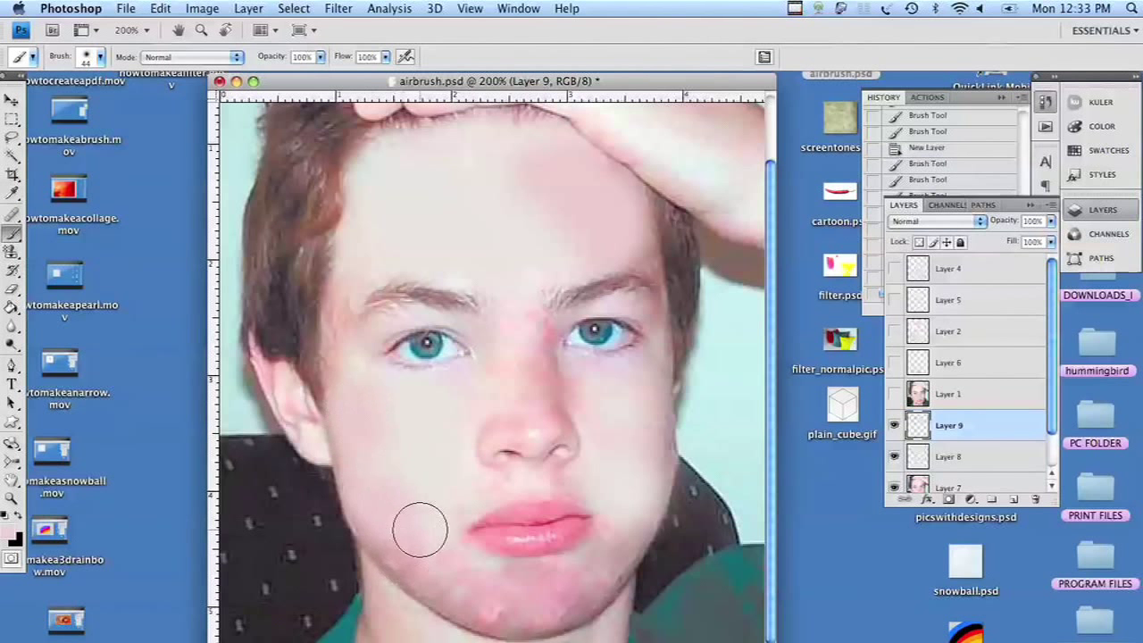
{"action": "left_click_drag", "start_coordinate": [456, 489], "coordinate": [438, 531]}
{"action": "mouse_move", "coordinate": [471, 581]}
{"action": "left_mouse_down"}
{"action": "mouse_move", "coordinate": [515, 598]}
{"action": "mouse_move", "coordinate": [511, 587]}
{"action": "mouse_move", "coordinate": [552, 586]}
{"action": "mouse_move", "coordinate": [481, 594]}
{"action": "mouse_move", "coordinate": [427, 555]}
{"action": "left_mouse_up"}
{"action": "mouse_move", "coordinate": [635, 380]}
{"action": "left_mouse_down"}
{"action": "mouse_move", "coordinate": [633, 483]}
{"action": "mouse_move", "coordinate": [647, 454]}
{"action": "mouse_move", "coordinate": [639, 377]}
{"action": "left_mouse_up"}
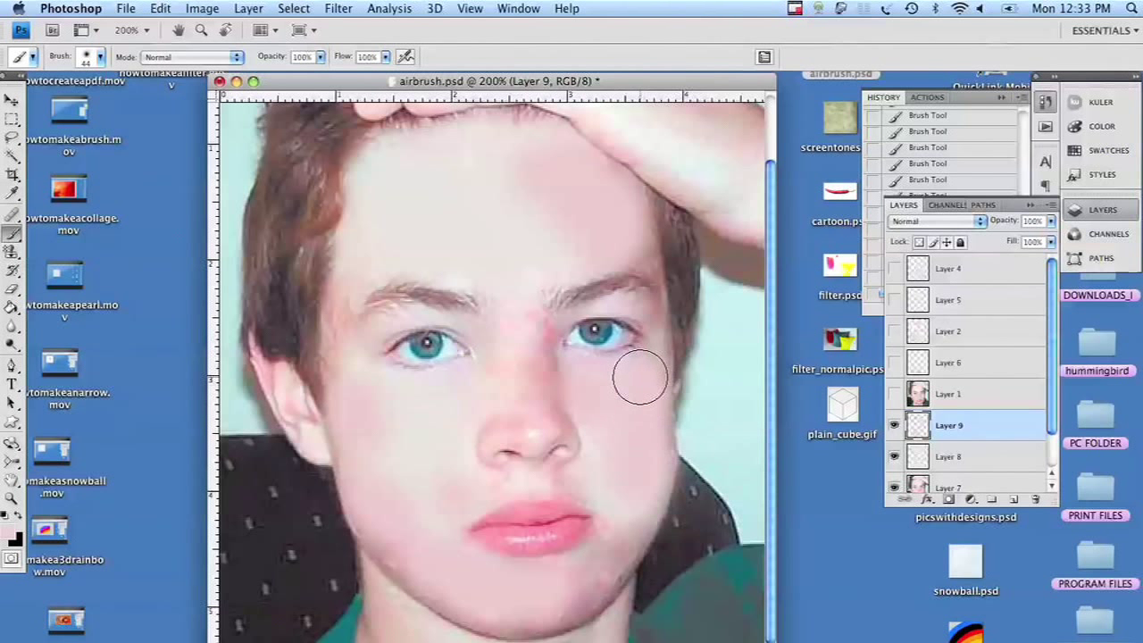
{"action": "mouse_move", "coordinate": [571, 589]}
{"action": "left_mouse_down"}
{"action": "mouse_move", "coordinate": [479, 594]}
{"action": "mouse_move", "coordinate": [621, 529]}
{"action": "mouse_move", "coordinate": [580, 578]}
{"action": "mouse_move", "coordinate": [470, 633]}
{"action": "mouse_move", "coordinate": [454, 565]}
{"action": "mouse_move", "coordinate": [440, 566]}
{"action": "mouse_move", "coordinate": [356, 479]}
{"action": "mouse_move", "coordinate": [385, 549]}
{"action": "mouse_move", "coordinate": [407, 537]}
{"action": "mouse_move", "coordinate": [420, 552]}
{"action": "mouse_move", "coordinate": [389, 526]}
{"action": "left_mouse_up"}
{"action": "mouse_move", "coordinate": [521, 328]}
{"action": "left_mouse_down"}
{"action": "mouse_move", "coordinate": [521, 392]}
{"action": "mouse_move", "coordinate": [523, 334]}
{"action": "mouse_move", "coordinate": [483, 249]}
{"action": "left_mouse_up"}
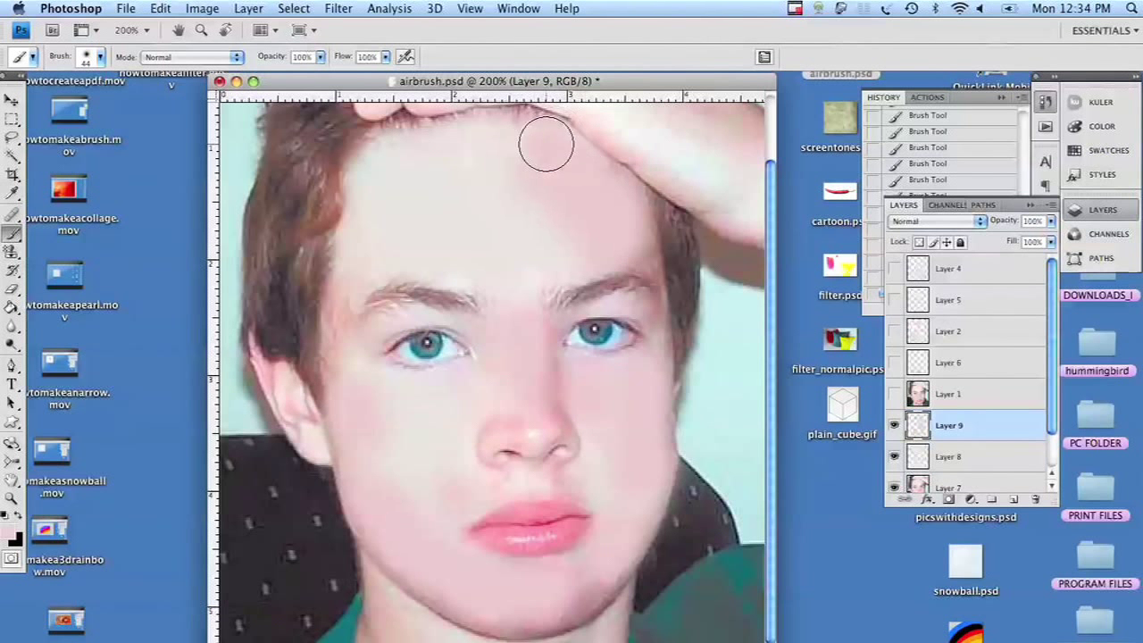
- Sample a darker pink beside the nose and shade the side of the nose on a new layer with a soft 24 px brush
{"action": "left_click", "coordinate": [12, 193]}
{"action": "left_click", "coordinate": [571, 440]}
{"action": "left_click", "coordinate": [1014, 499]}
{"action": "key", "text": "b"}
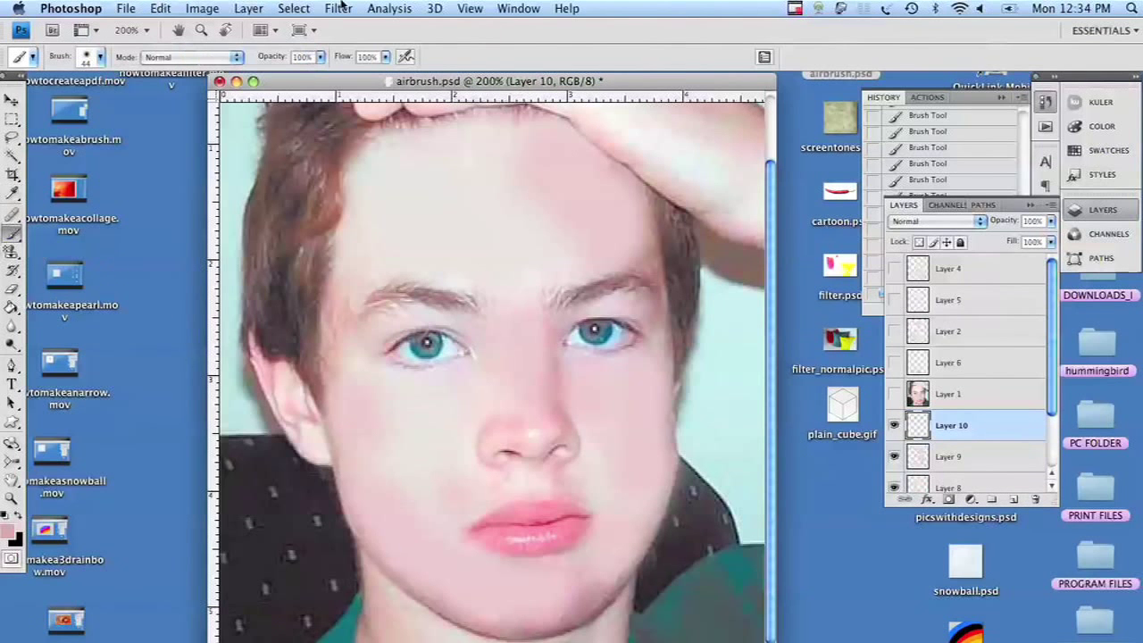
{"action": "left_click", "coordinate": [101, 57]}
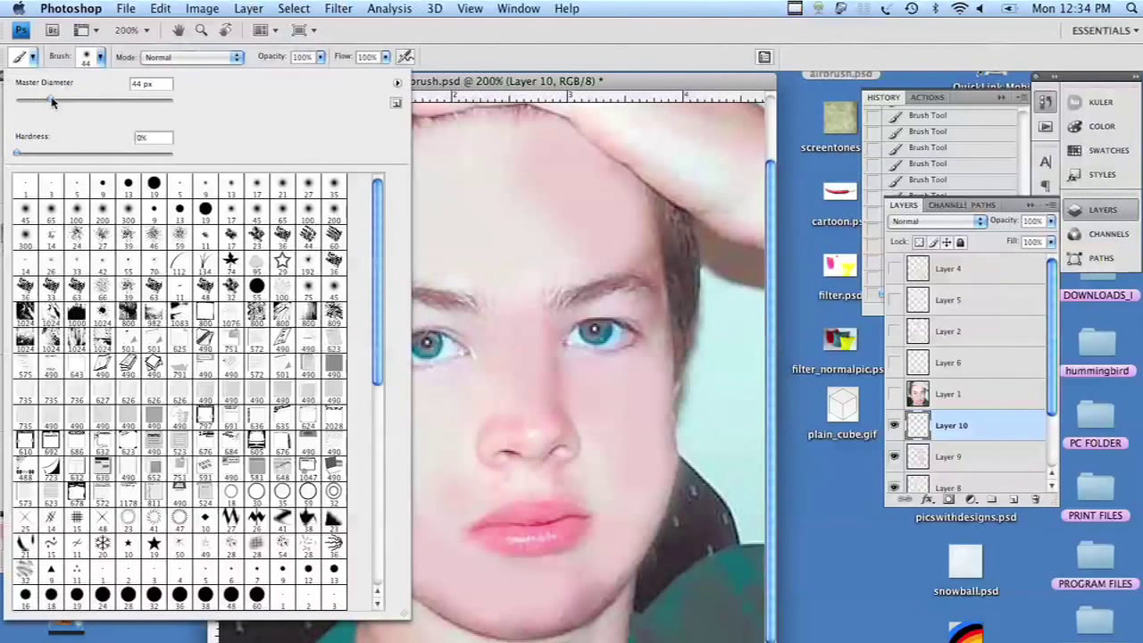
{"action": "left_click_drag", "start_coordinate": [52, 101], "coordinate": [50, 101]}
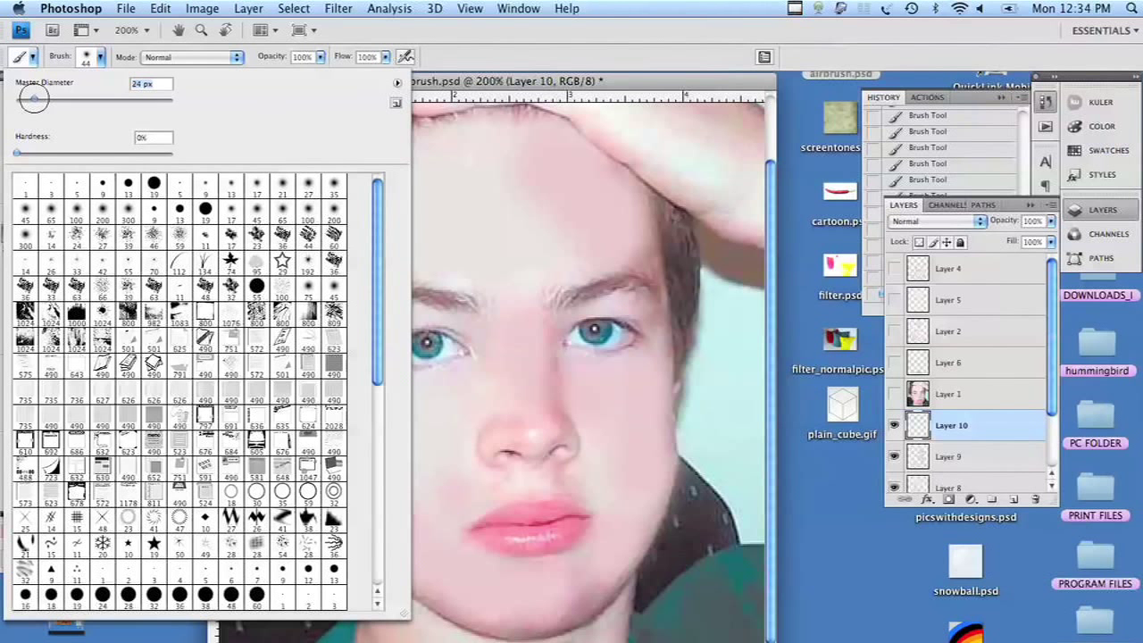
{"action": "left_click", "coordinate": [555, 430]}
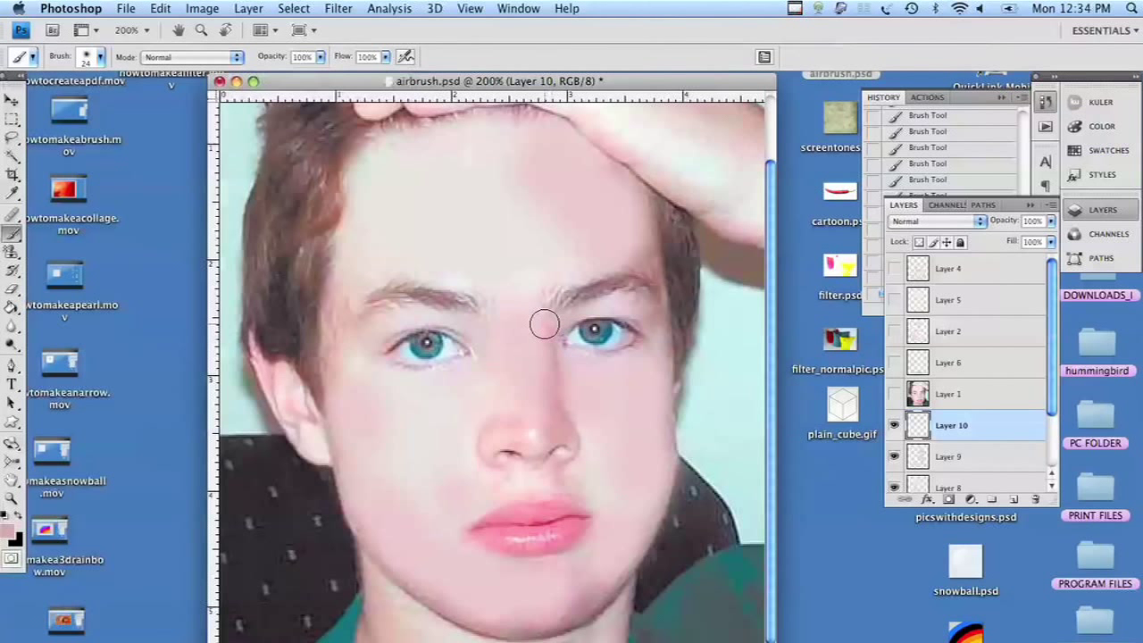
- Erase the excess shading along the bridge of the nose on Layer 10
{"action": "key", "text": "e"}
{"action": "left_click_drag", "start_coordinate": [525, 344], "coordinate": [528, 412]}
{"action": "left_click", "coordinate": [529, 412]}
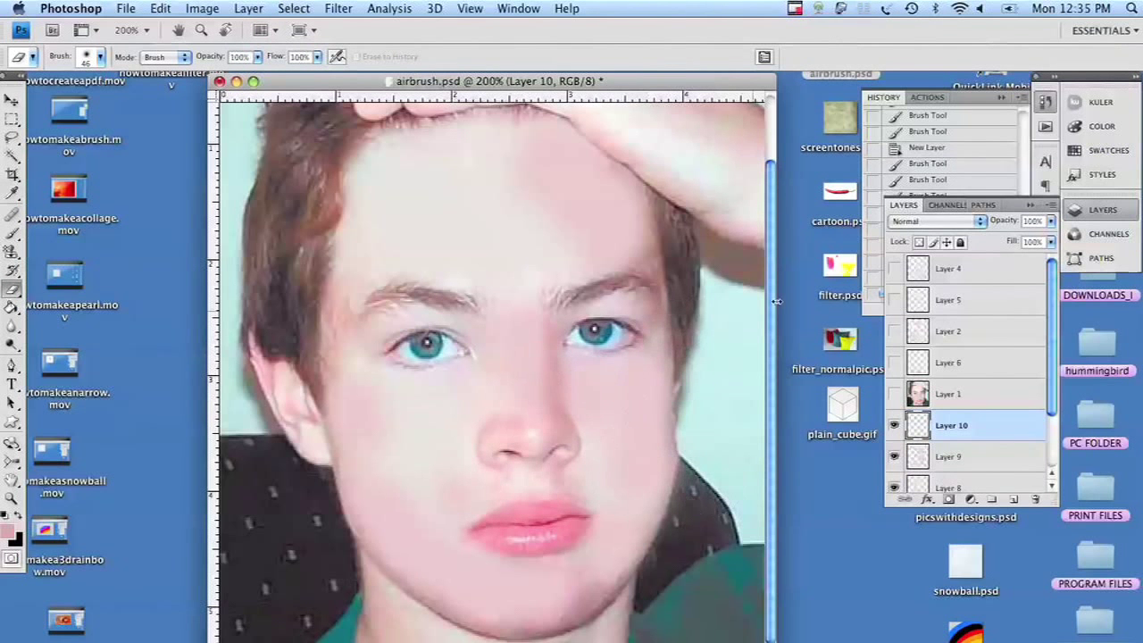
- Paint darker pink shading along the jaw and chin on Layer 10 and erase the excess near the chin
{"action": "left_click", "coordinate": [11, 233]}
{"action": "mouse_move", "coordinate": [614, 572]}
{"action": "left_mouse_down"}
{"action": "mouse_move", "coordinate": [588, 596]}
{"action": "mouse_move", "coordinate": [534, 622]}
{"action": "mouse_move", "coordinate": [596, 590]}
{"action": "left_mouse_up"}
{"action": "left_click_drag", "start_coordinate": [499, 618], "coordinate": [451, 609]}
{"action": "left_click", "coordinate": [11, 288]}
{"action": "mouse_move", "coordinate": [584, 572]}
{"action": "left_mouse_down"}
{"action": "mouse_move", "coordinate": [506, 589]}
{"action": "mouse_move", "coordinate": [568, 589]}
{"action": "left_mouse_up"}
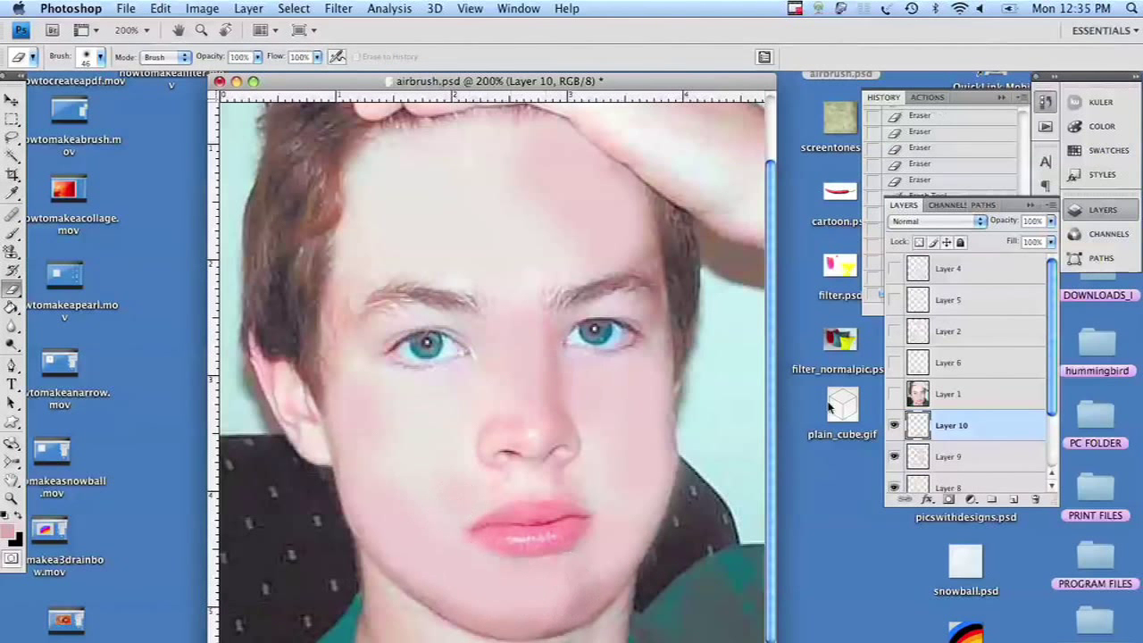
- Soften the pink paint on the right side of the forehead and the chin on Layer 9 with the Eraser
{"action": "left_click", "coordinate": [950, 457]}
{"action": "left_click_drag", "start_coordinate": [541, 180], "coordinate": [562, 253]}
{"action": "left_click_drag", "start_coordinate": [521, 588], "coordinate": [571, 583]}
{"action": "left_click", "coordinate": [636, 253]}
- Sample a light skin tone from the left cheek and paint it over the forehead on Layer 9 with a soft 79 px brush
{"action": "left_click", "coordinate": [12, 192]}
{"action": "left_click", "coordinate": [384, 465]}
{"action": "left_click", "coordinate": [12, 233]}
{"action": "left_click", "coordinate": [100, 57]}
{"action": "left_click", "coordinate": [77, 106]}
{"action": "left_click", "coordinate": [537, 170]}
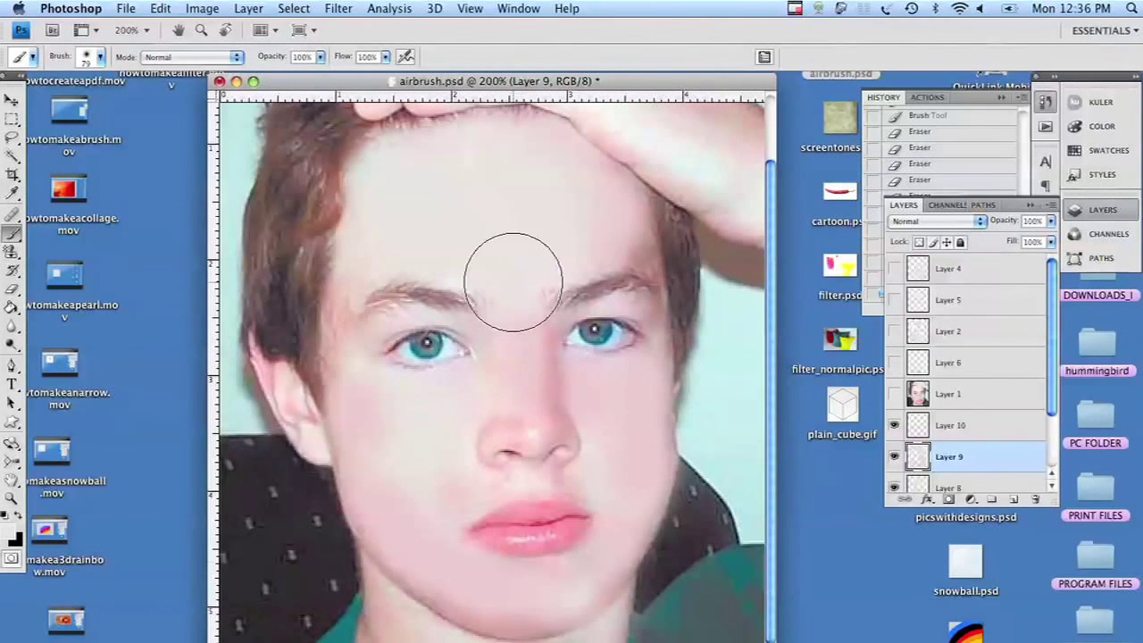
- Erase the excess paint on Layer 9 between the eyebrows and beside the bridge of the nose
{"action": "key", "text": "e"}
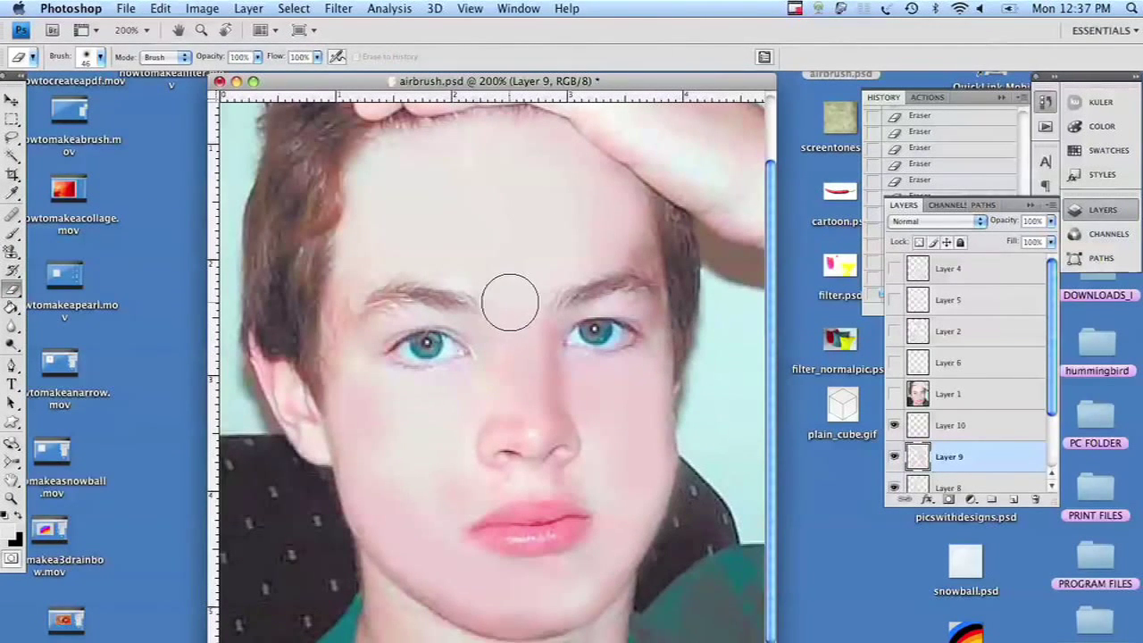
{"action": "left_click", "coordinate": [518, 326]}
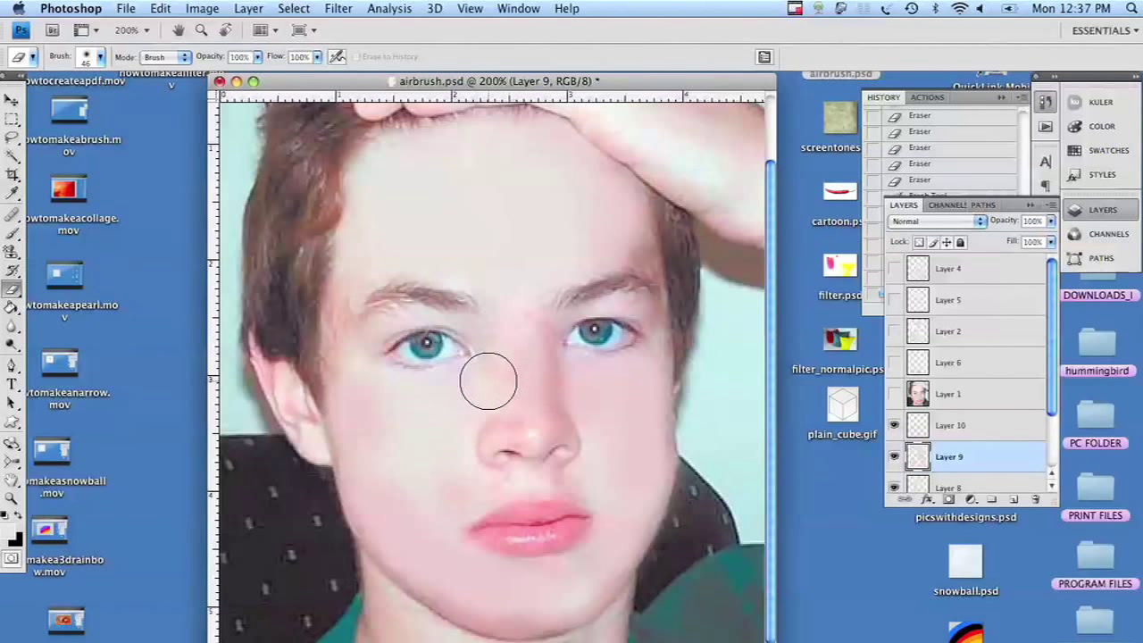
{"action": "mouse_move", "coordinate": [461, 388]}
{"action": "left_mouse_down"}
{"action": "mouse_move", "coordinate": [481, 437]}
{"action": "mouse_move", "coordinate": [474, 468]}
{"action": "mouse_move", "coordinate": [547, 441]}
{"action": "mouse_move", "coordinate": [510, 378]}
{"action": "mouse_move", "coordinate": [482, 398]}
{"action": "left_mouse_up"}
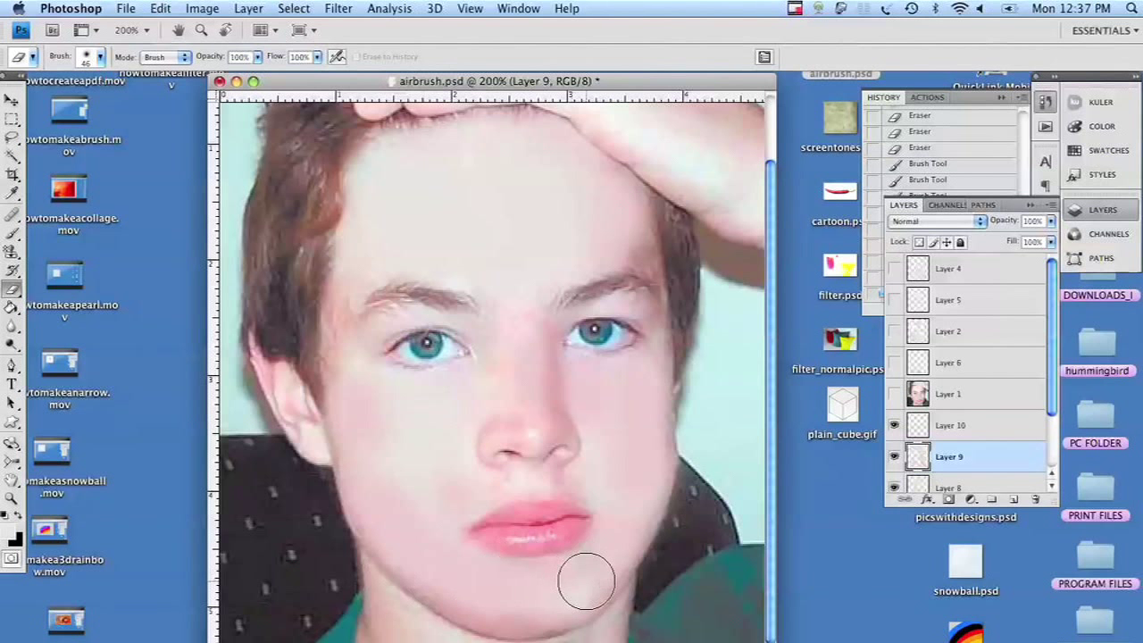
- Erase the excess paint on Layer 9 over the lips, along the hand at the forehead and outside the left jawline
{"action": "mouse_move", "coordinate": [563, 527]}
{"action": "left_mouse_down"}
{"action": "mouse_move", "coordinate": [490, 523]}
{"action": "mouse_move", "coordinate": [500, 508]}
{"action": "left_mouse_up"}
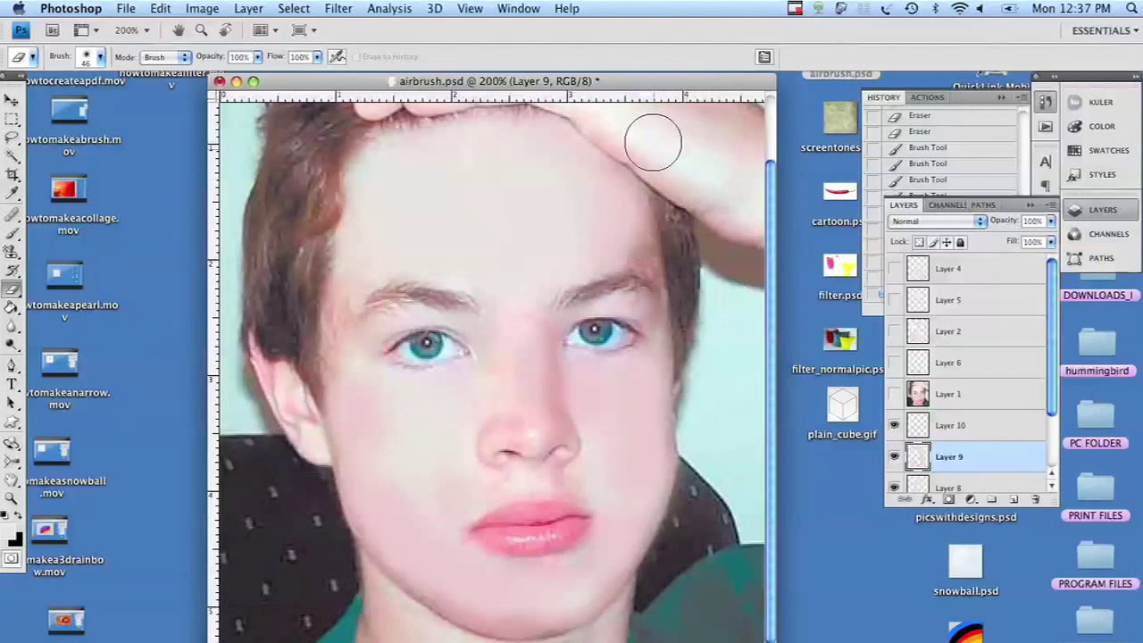
{"action": "left_click_drag", "start_coordinate": [616, 116], "coordinate": [583, 100]}
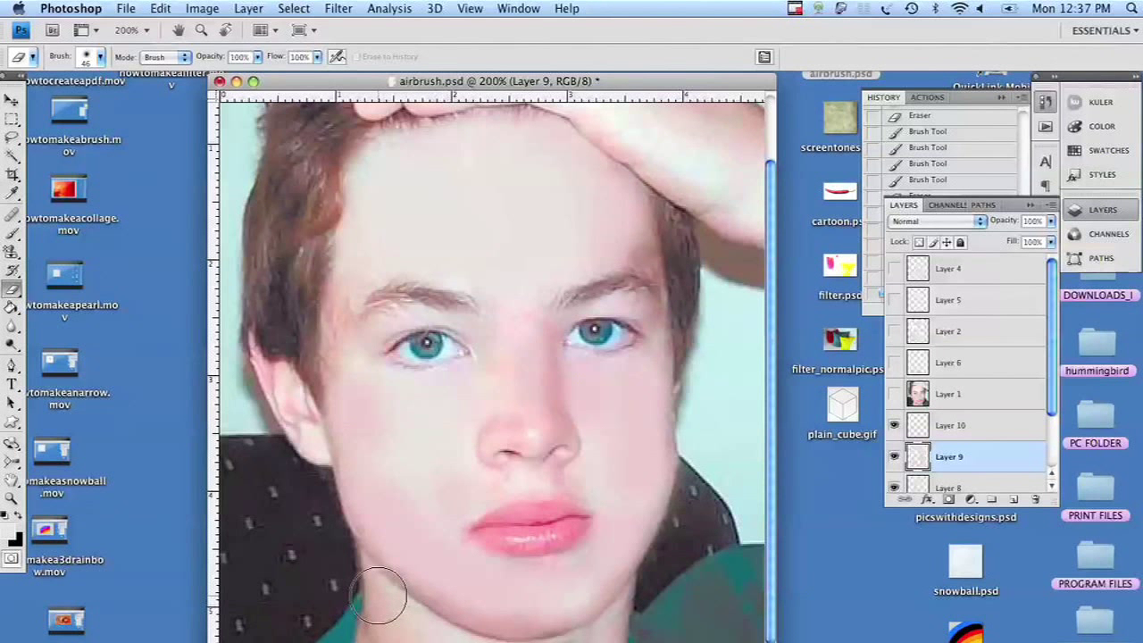
{"action": "left_click", "coordinate": [325, 542]}
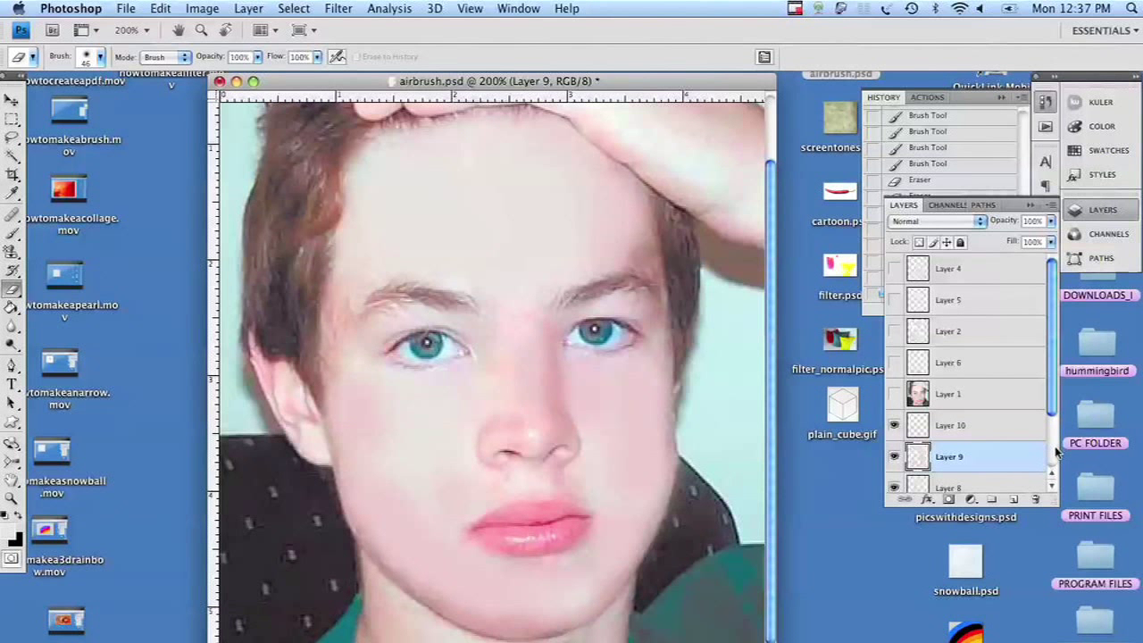
- Merge Layer 10, Layer 9 and Layer 8 into one layer and lower the merged layer's fill to 80%
{"action": "scroll", "coordinate": [1056, 453], "scroll_direction": "down", "scroll_amount": 3}
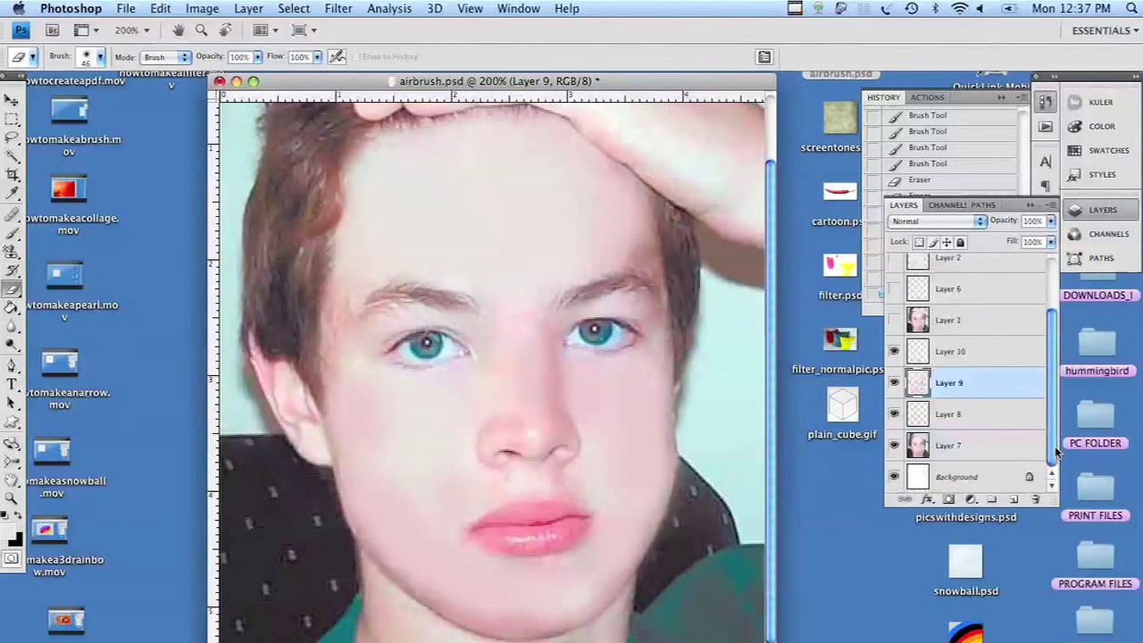
{"action": "left_click", "coordinate": [1000, 355]}
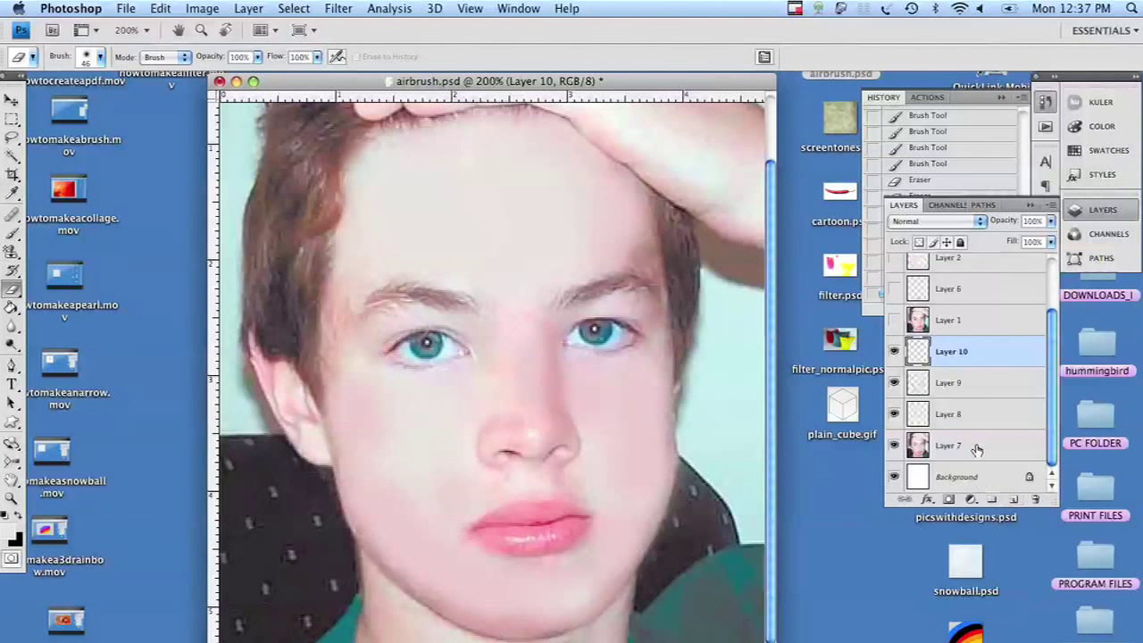
{"action": "left_click", "coordinate": [976, 419], "text": "shift"}
{"action": "scroll", "coordinate": [982, 429], "scroll_direction": "down", "scroll_amount": 1}
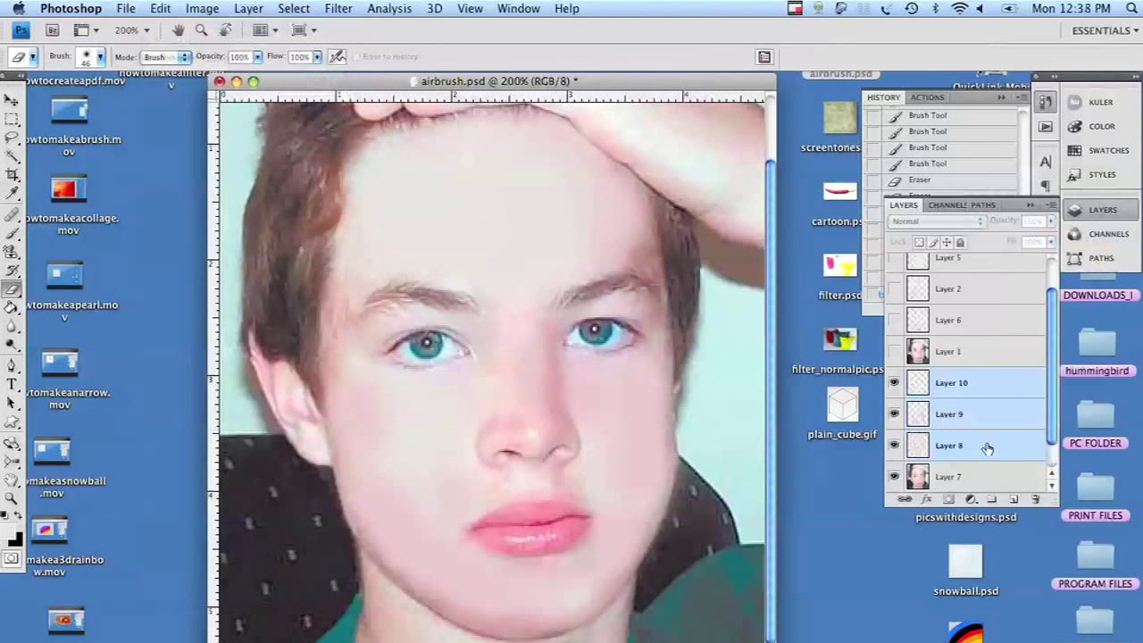
{"action": "left_click", "coordinate": [1053, 207]}
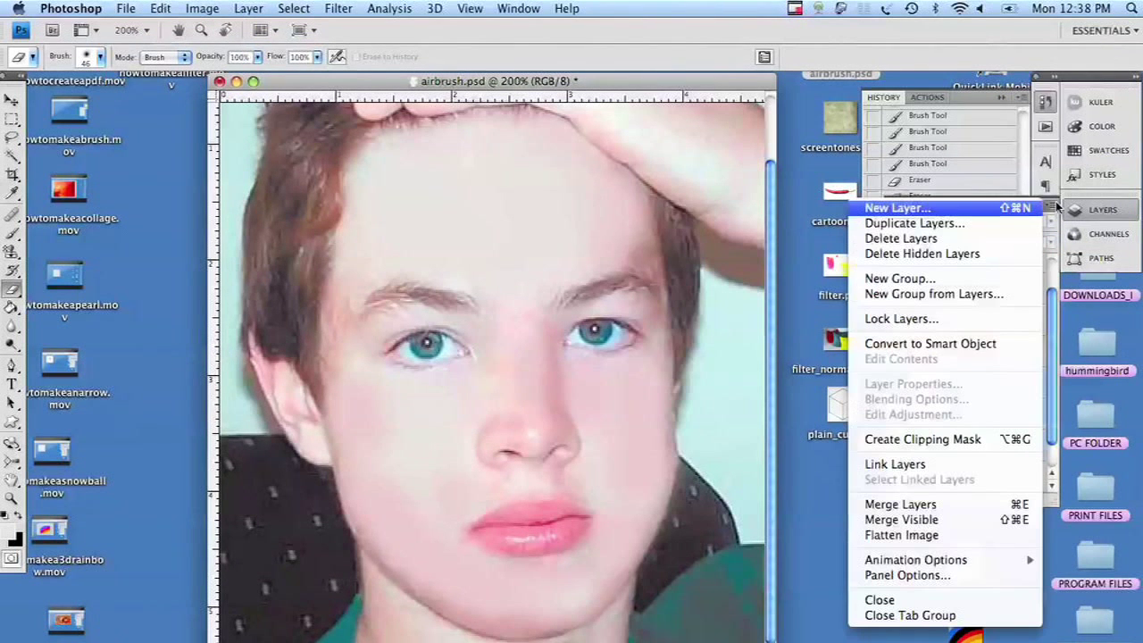
{"action": "left_click", "coordinate": [891, 505]}
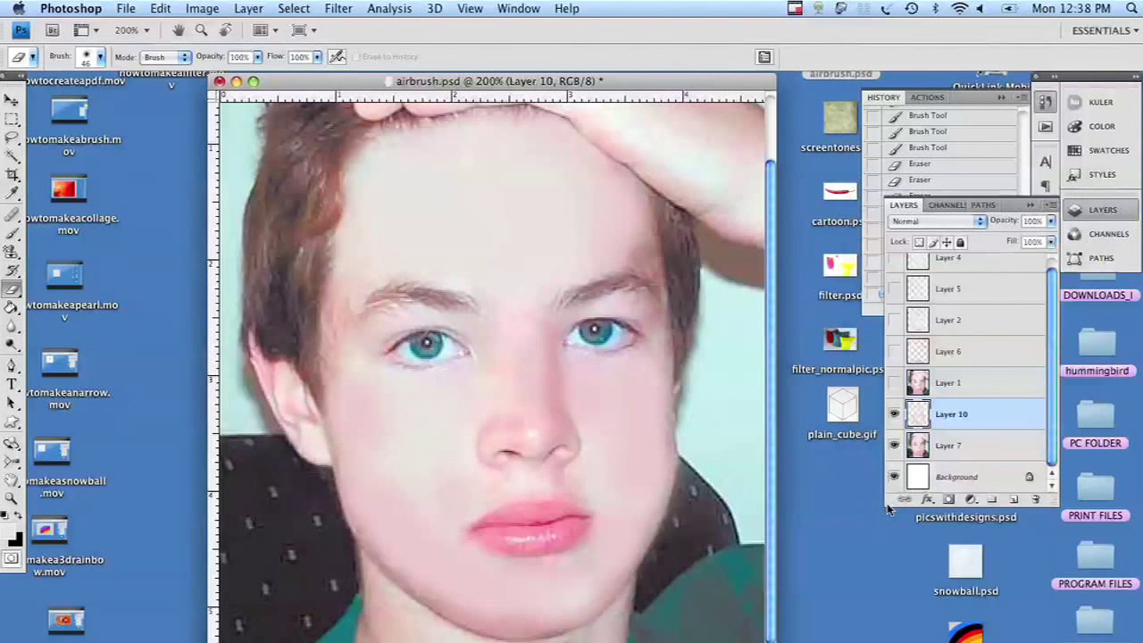
{"action": "left_click", "coordinate": [1050, 242]}
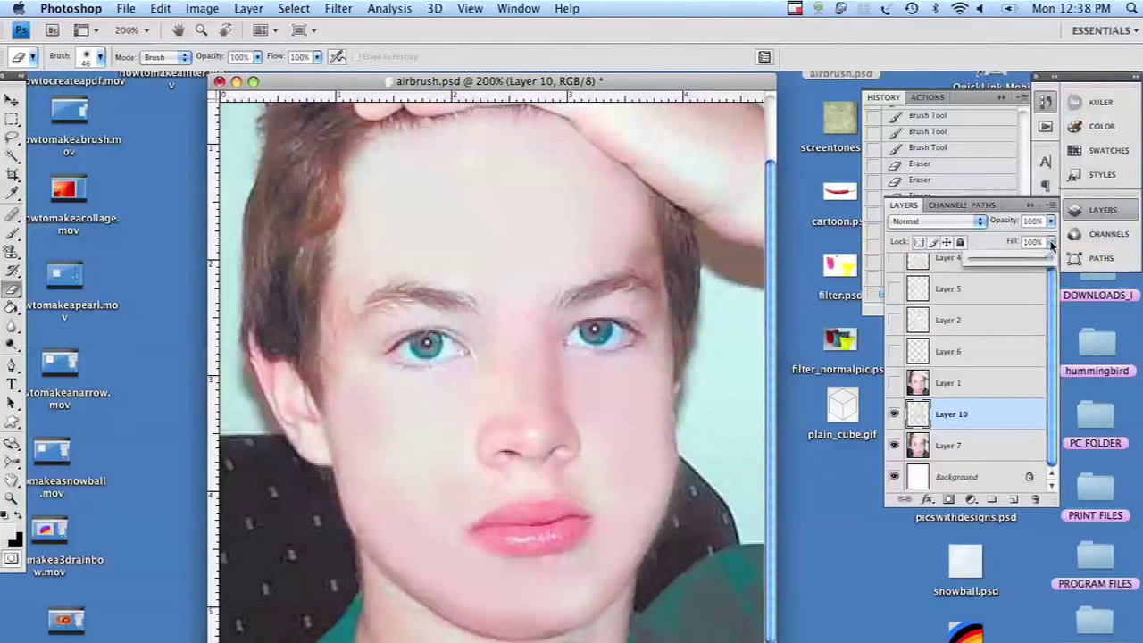
{"action": "left_click_drag", "start_coordinate": [1047, 259], "coordinate": [1030, 262]}
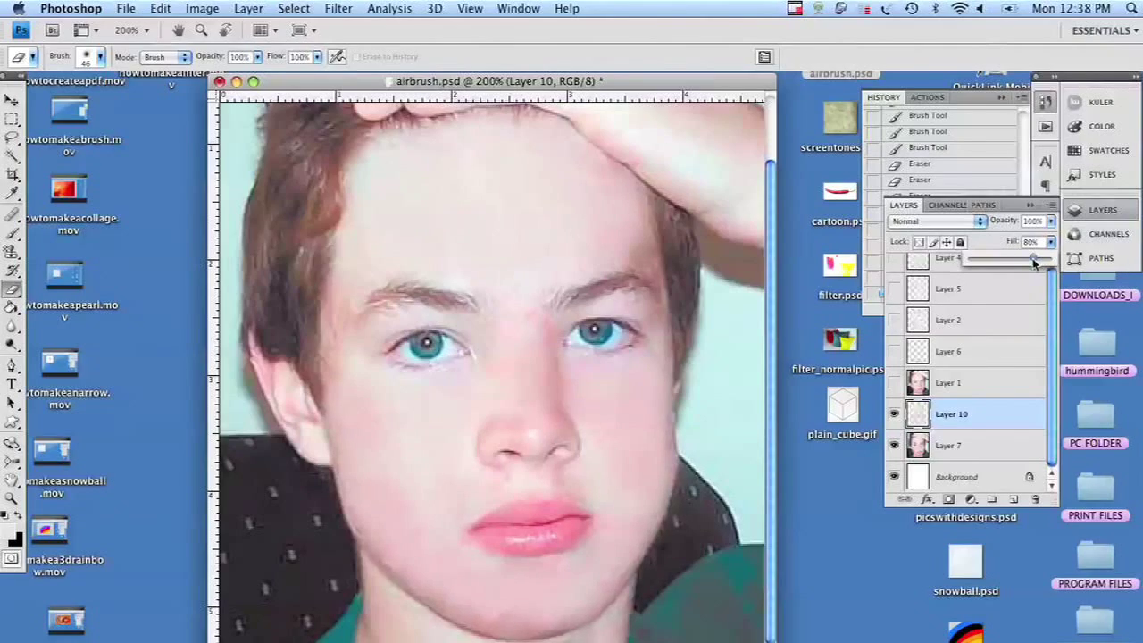